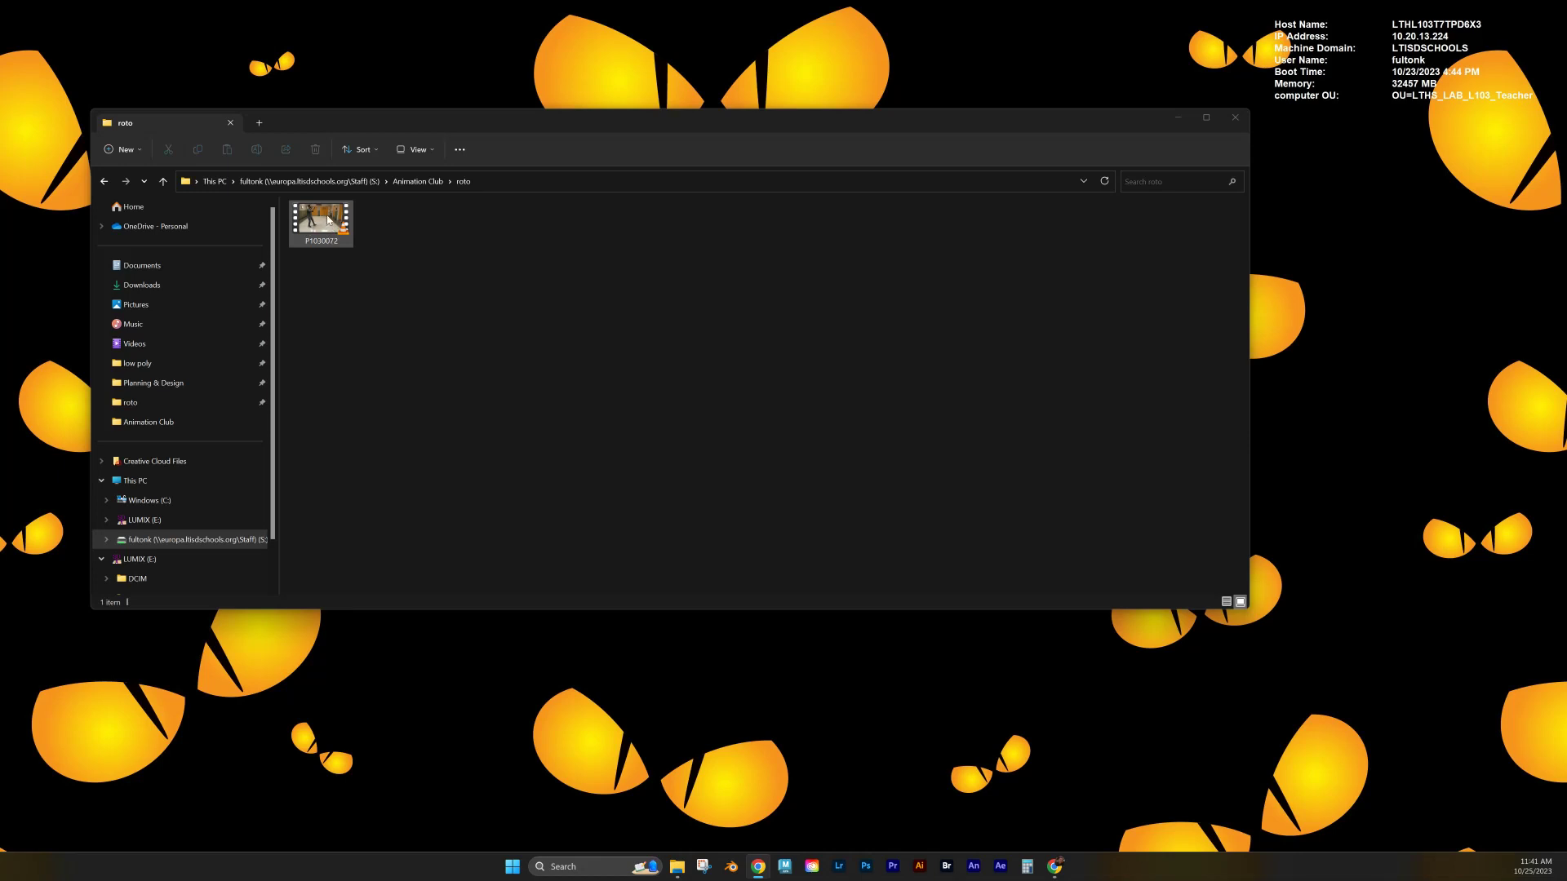
# - Browse the S: network drive to the roto folder inside Animation Club and select the P1030072 video
pyautogui.click(146, 523)
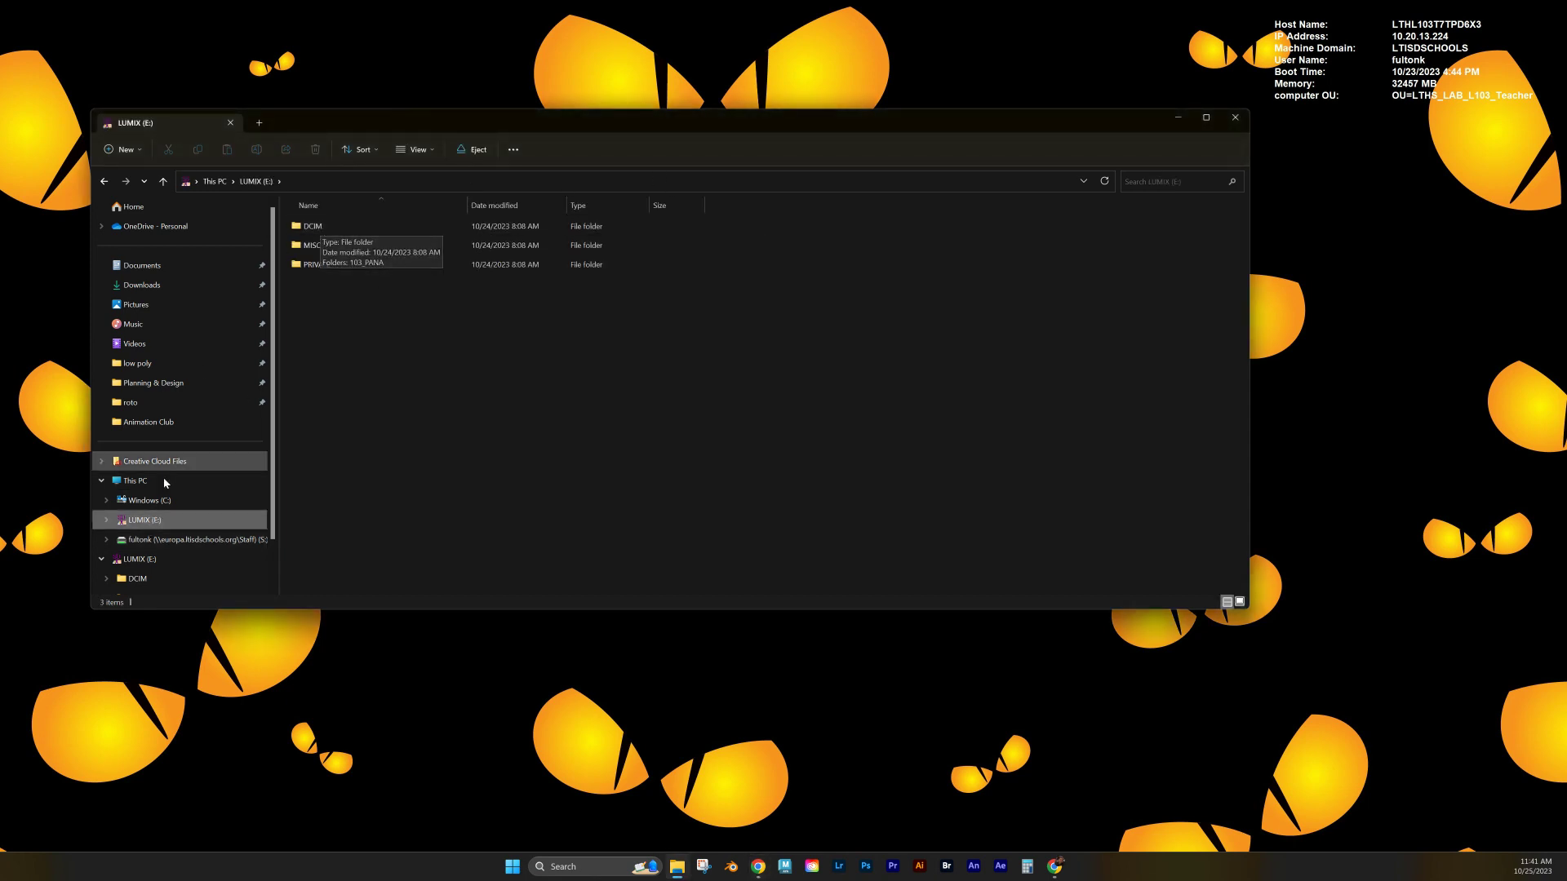
pyautogui.click(131, 541)
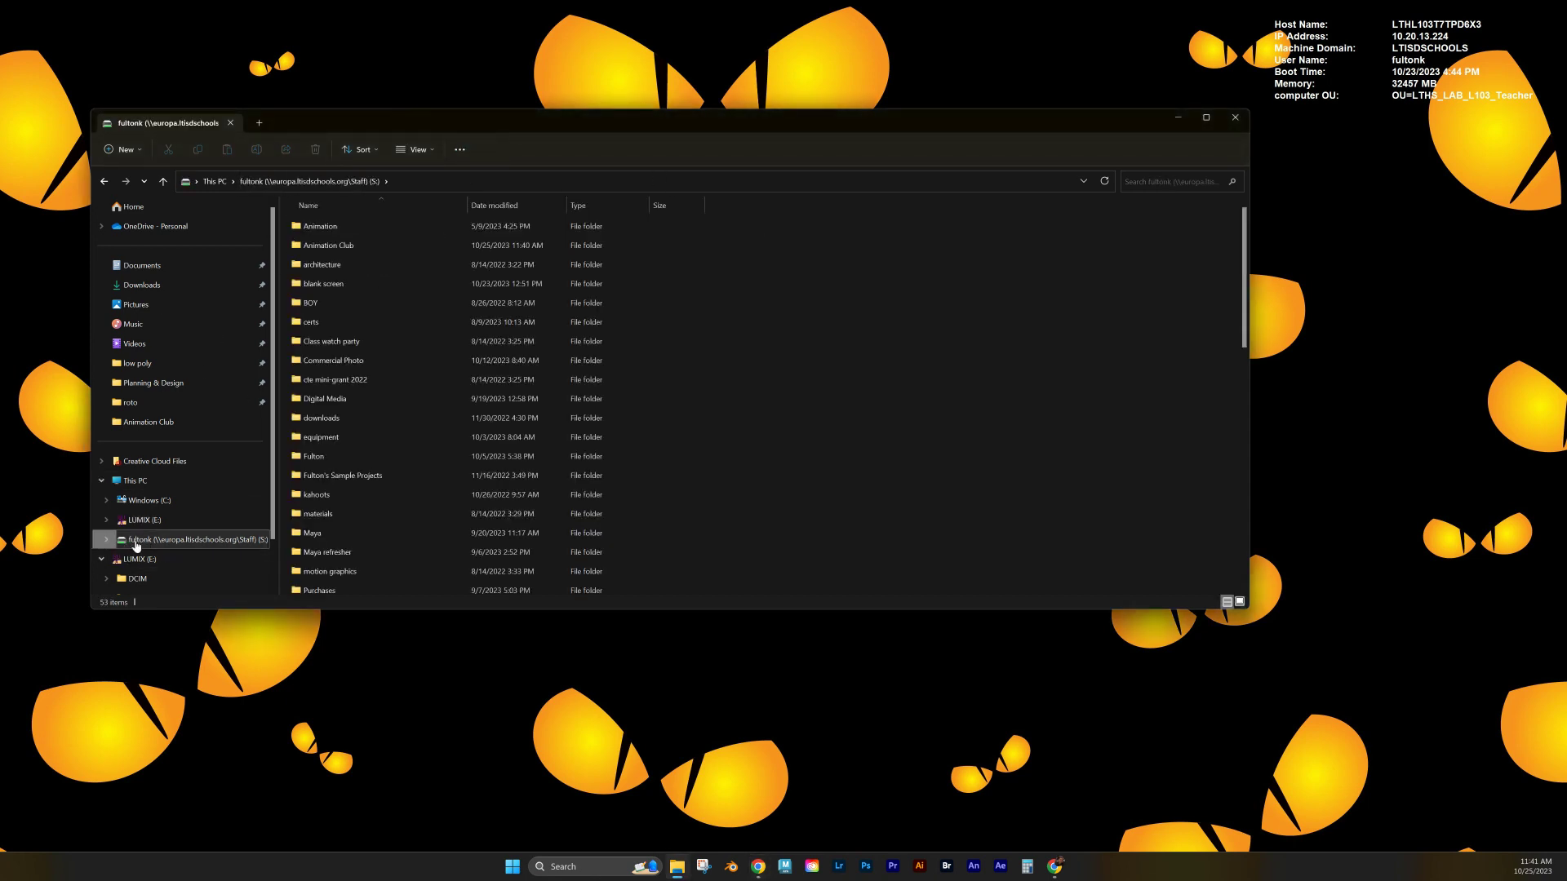
pyautogui.click(337, 249)
pyautogui.doubleClick(338, 249)
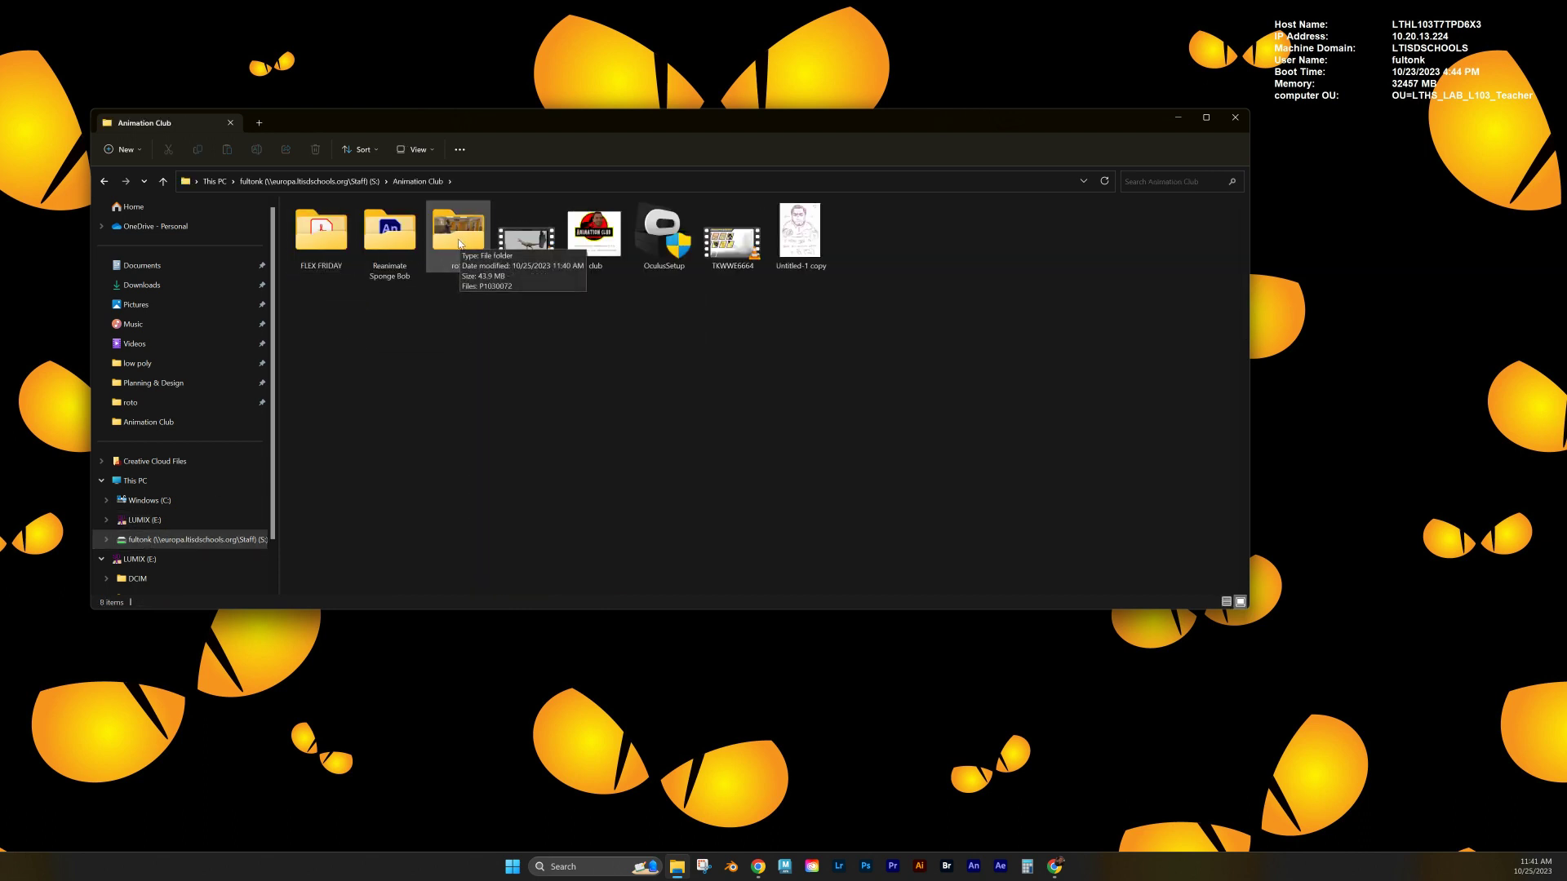
pyautogui.doubleClick(459, 243)
pyautogui.click(328, 250)
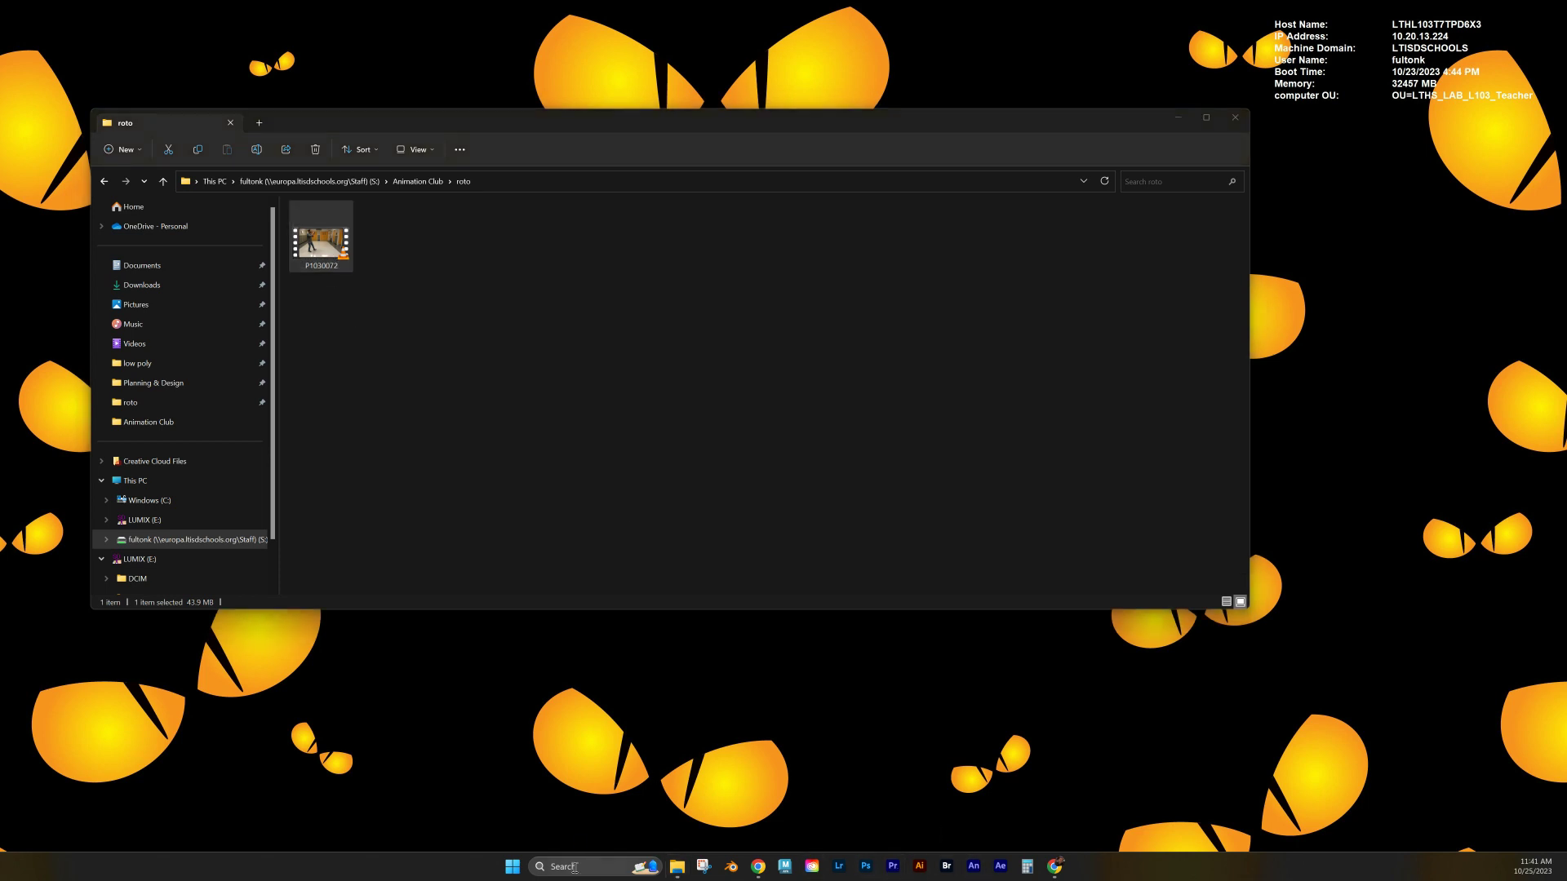
# - Launch Adobe Premiere Pro 2023 and start a new project named rotoscope
pyautogui.click(577, 868)
pyautogui.write('pre')
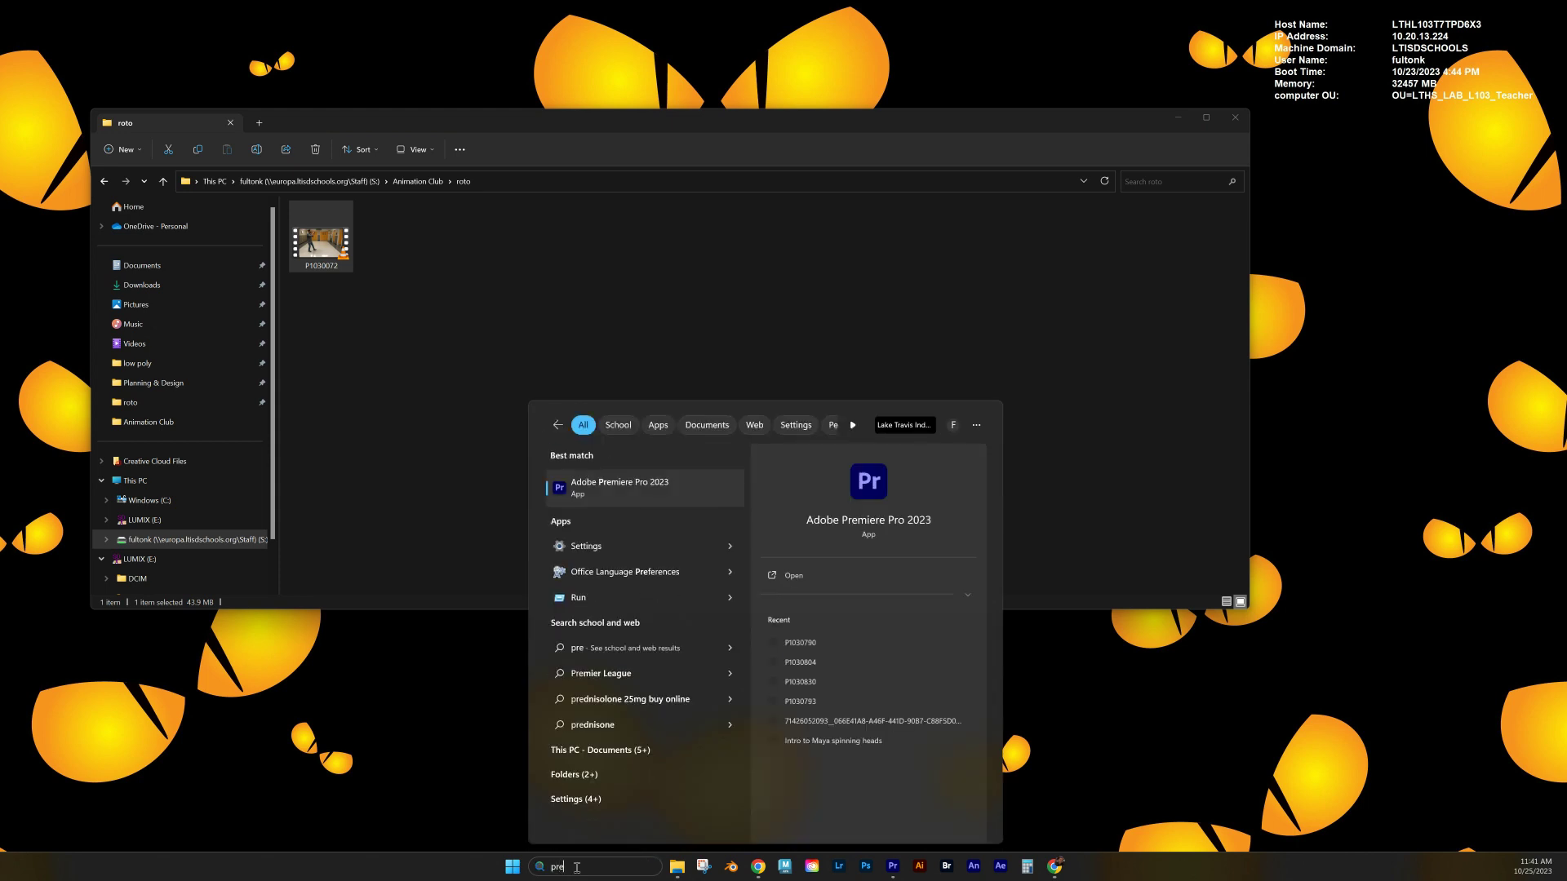
pyautogui.click(611, 490)
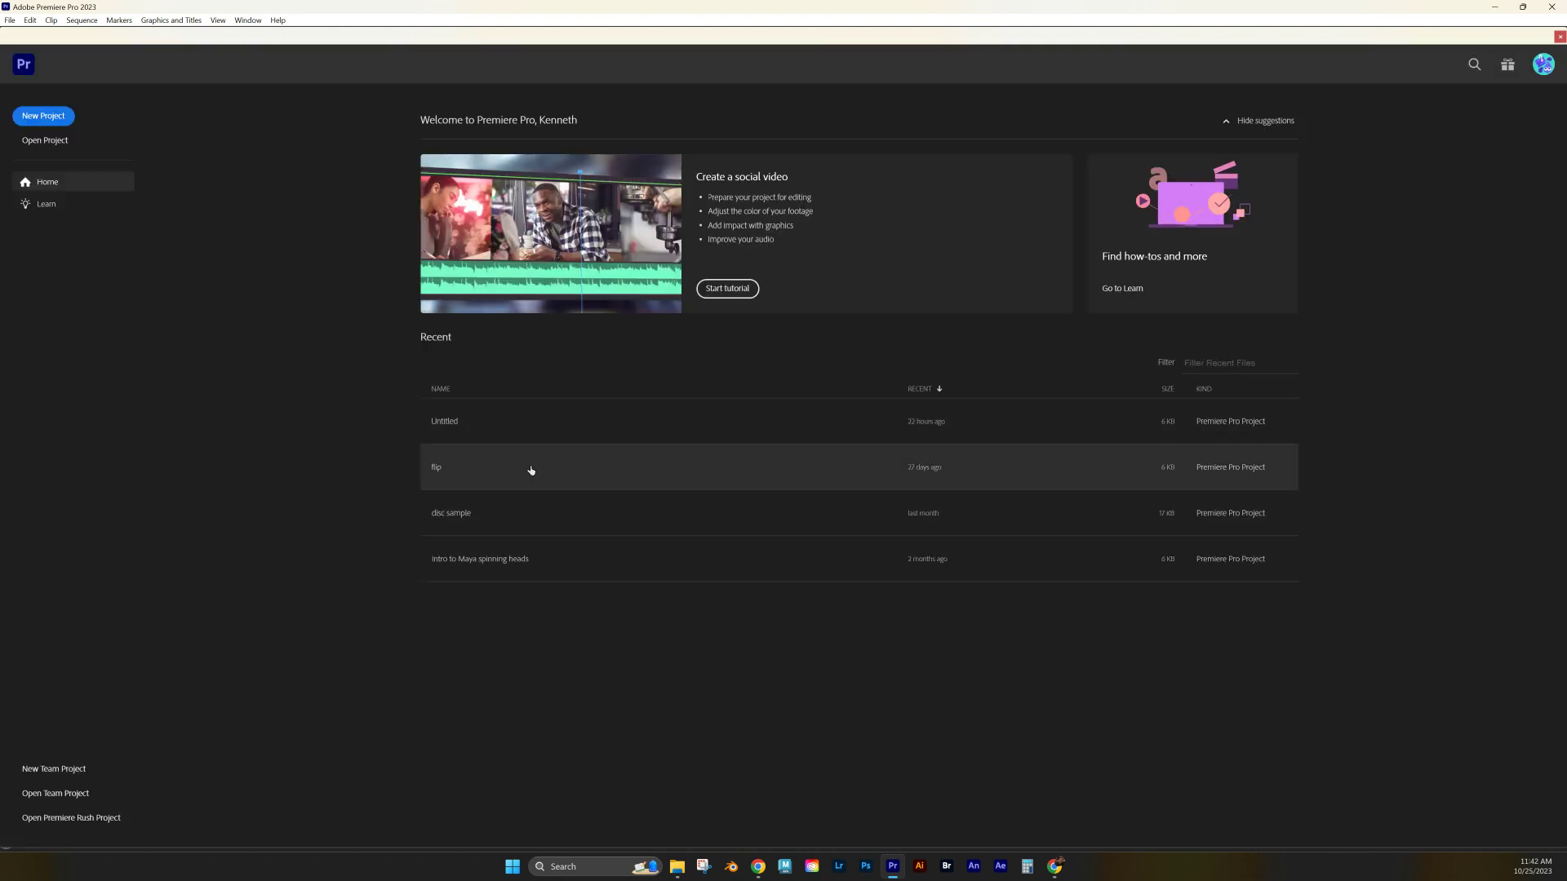
pyautogui.click(43, 116)
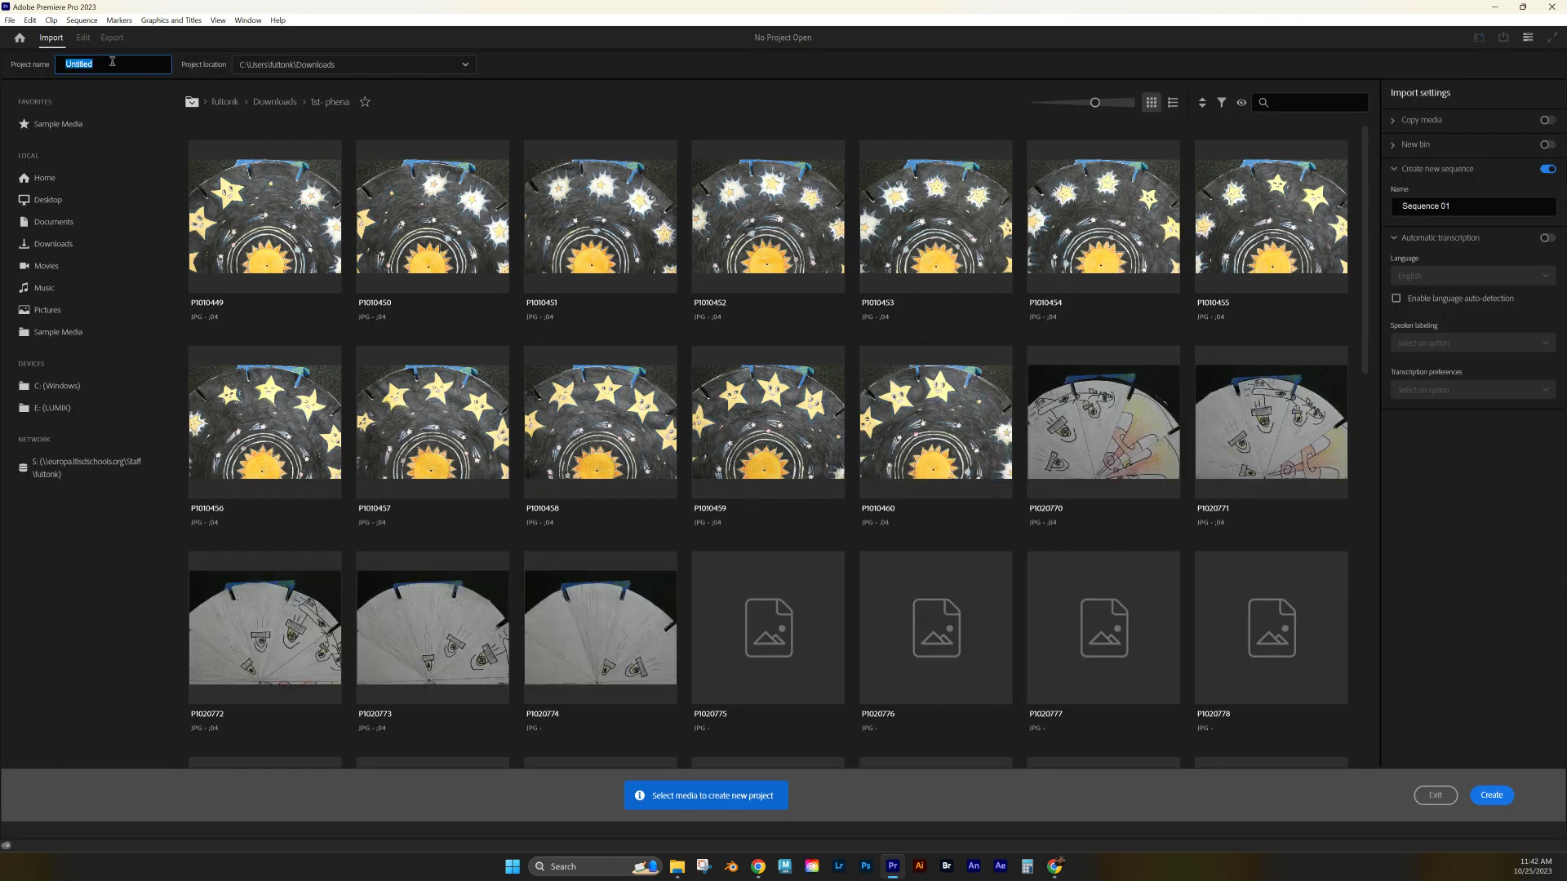
pyautogui.press('BackSpace')
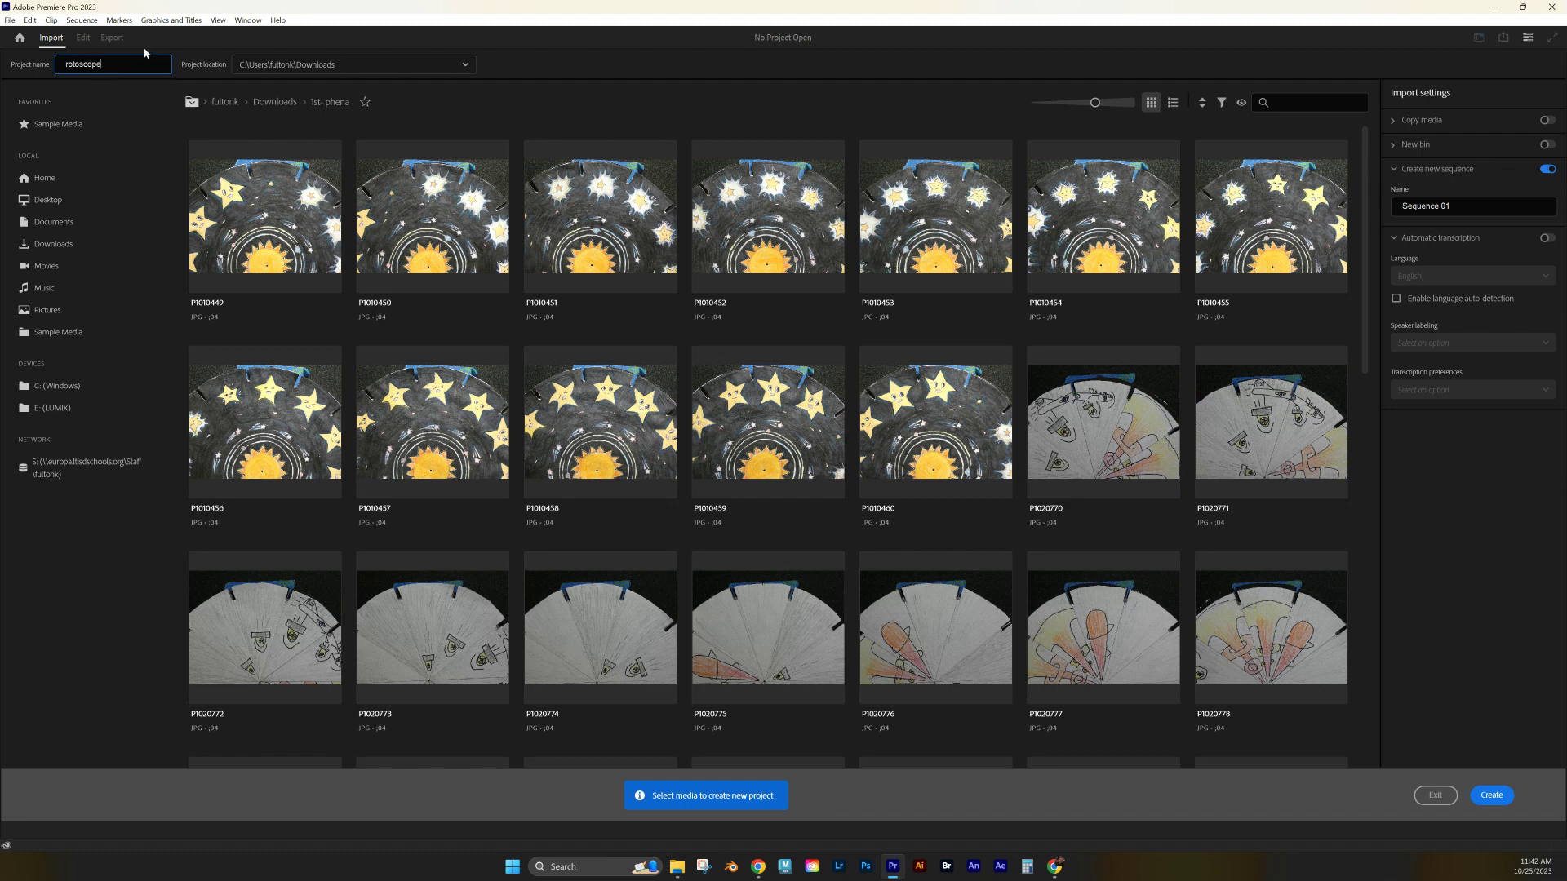
pyautogui.write('rotoscope')
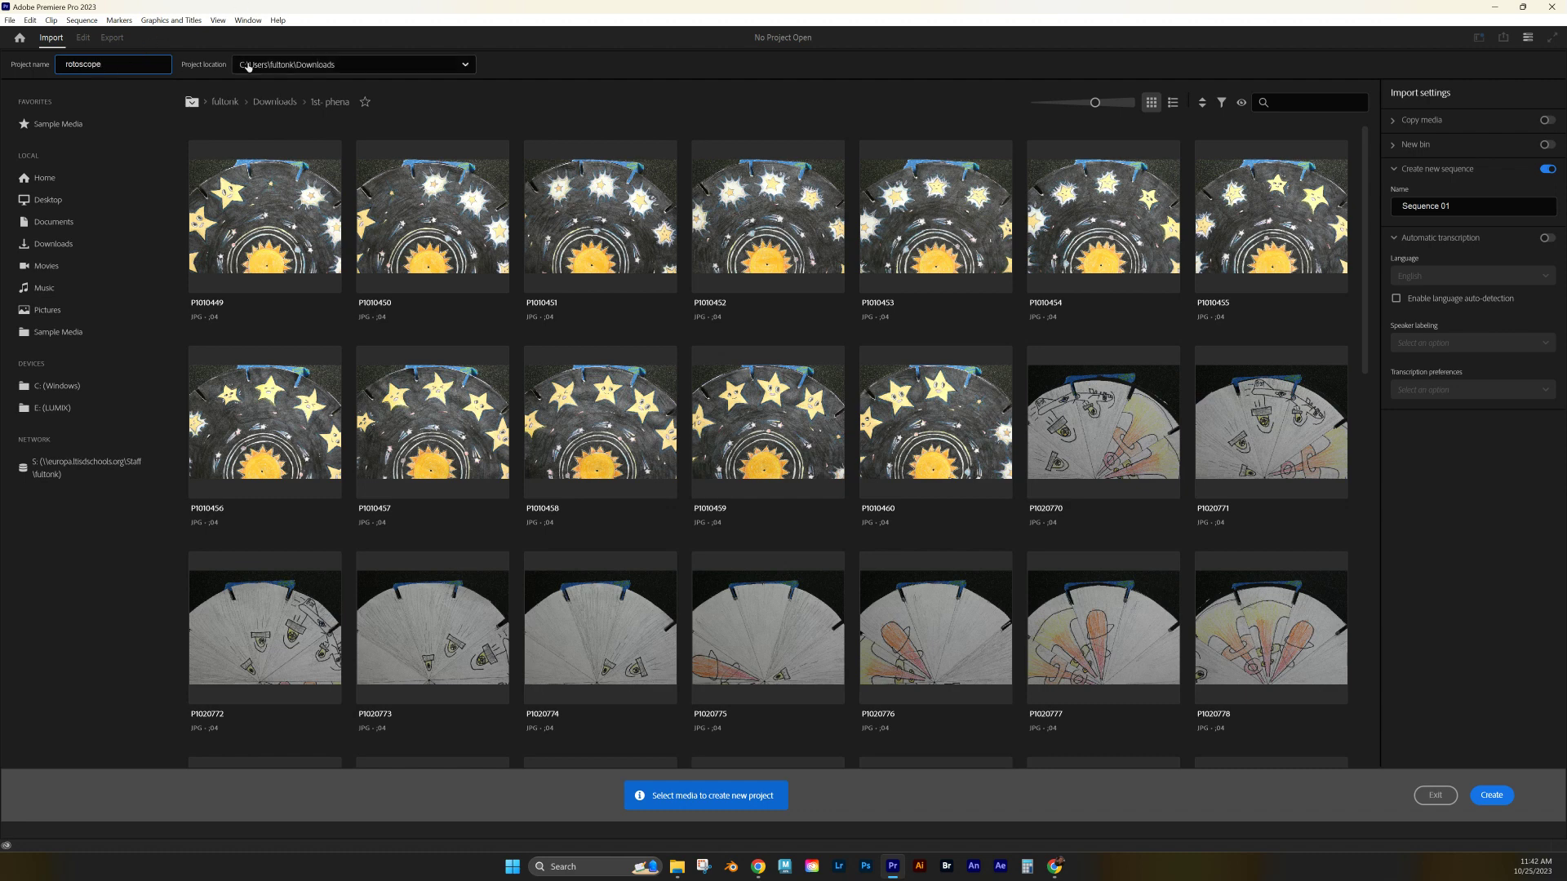
# - Set the project location to the Animation Club\roto folder on the S: drive and create the project
pyautogui.click(369, 71)
pyautogui.click(369, 71)
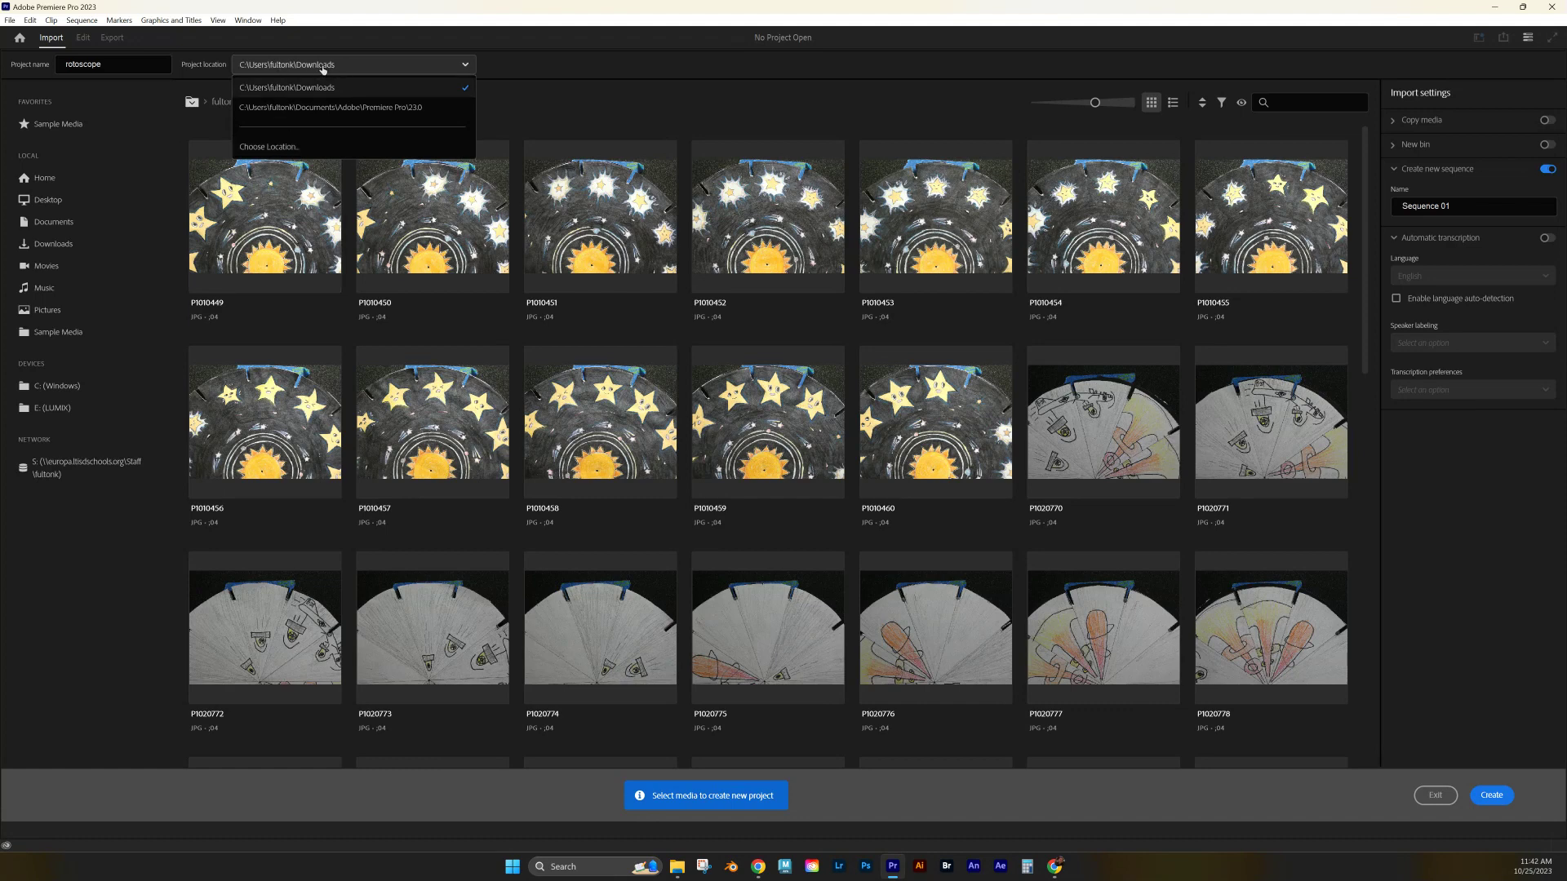
pyautogui.click(277, 145)
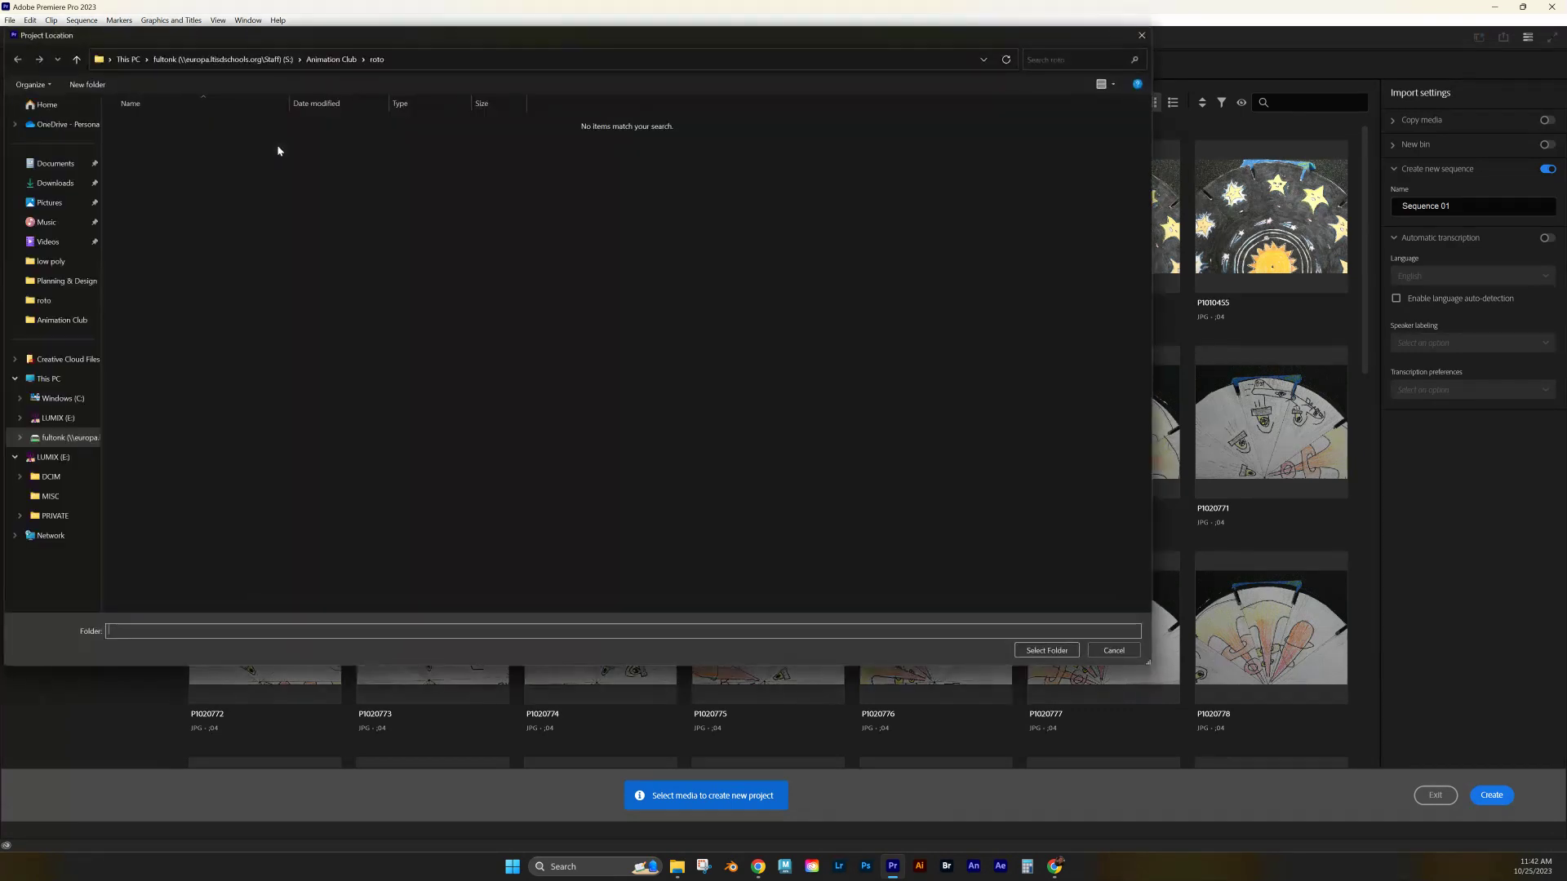
pyautogui.click(92, 437)
pyautogui.click(164, 147)
pyautogui.doubleClick(165, 147)
pyautogui.doubleClick(298, 139)
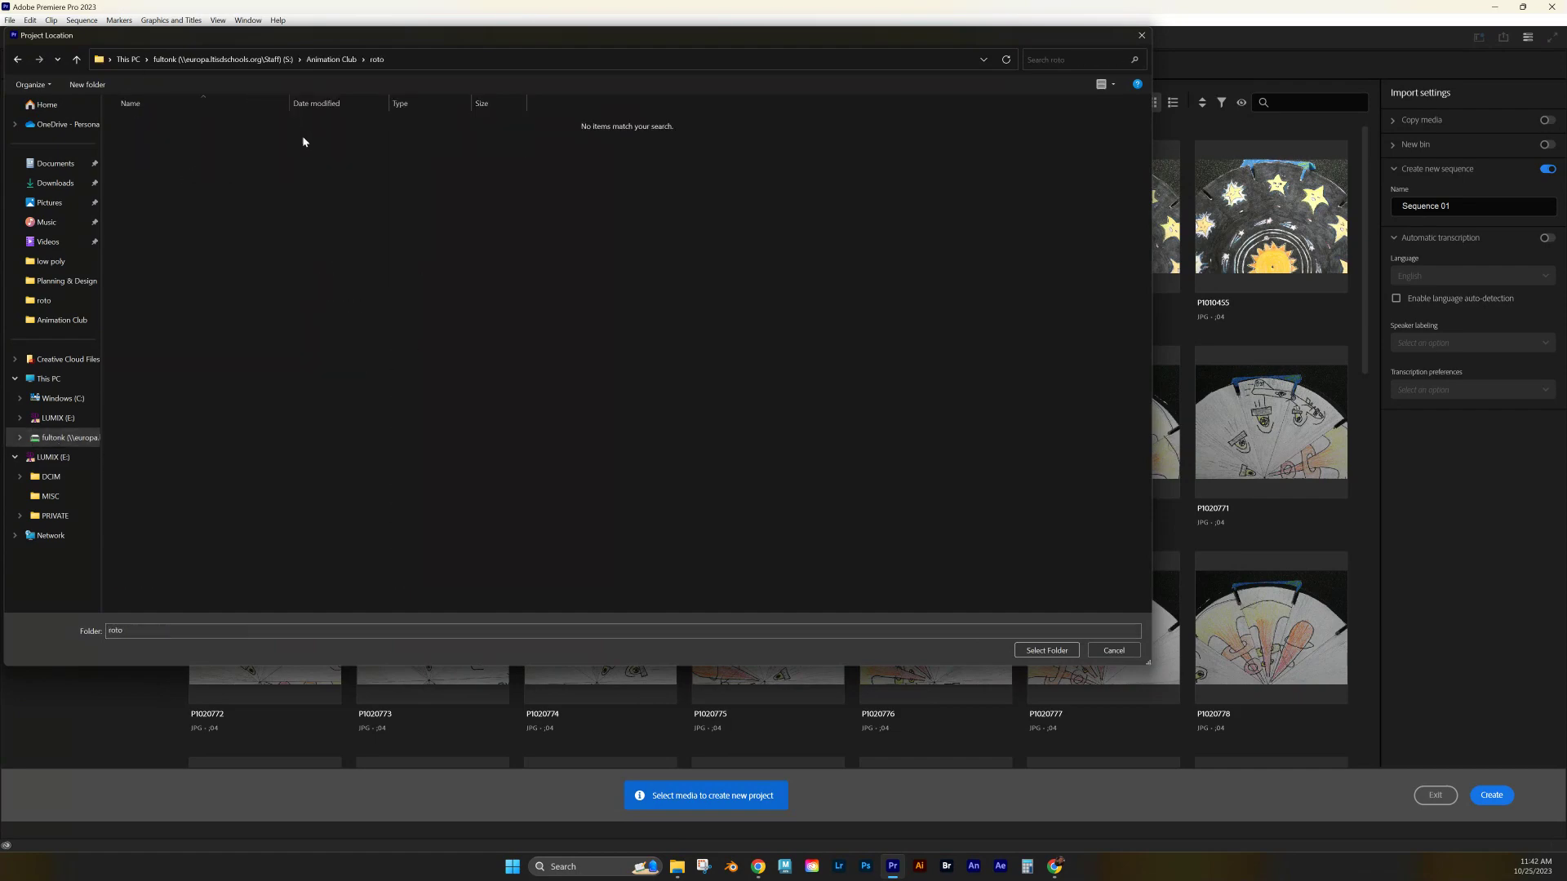
pyautogui.click(1046, 650)
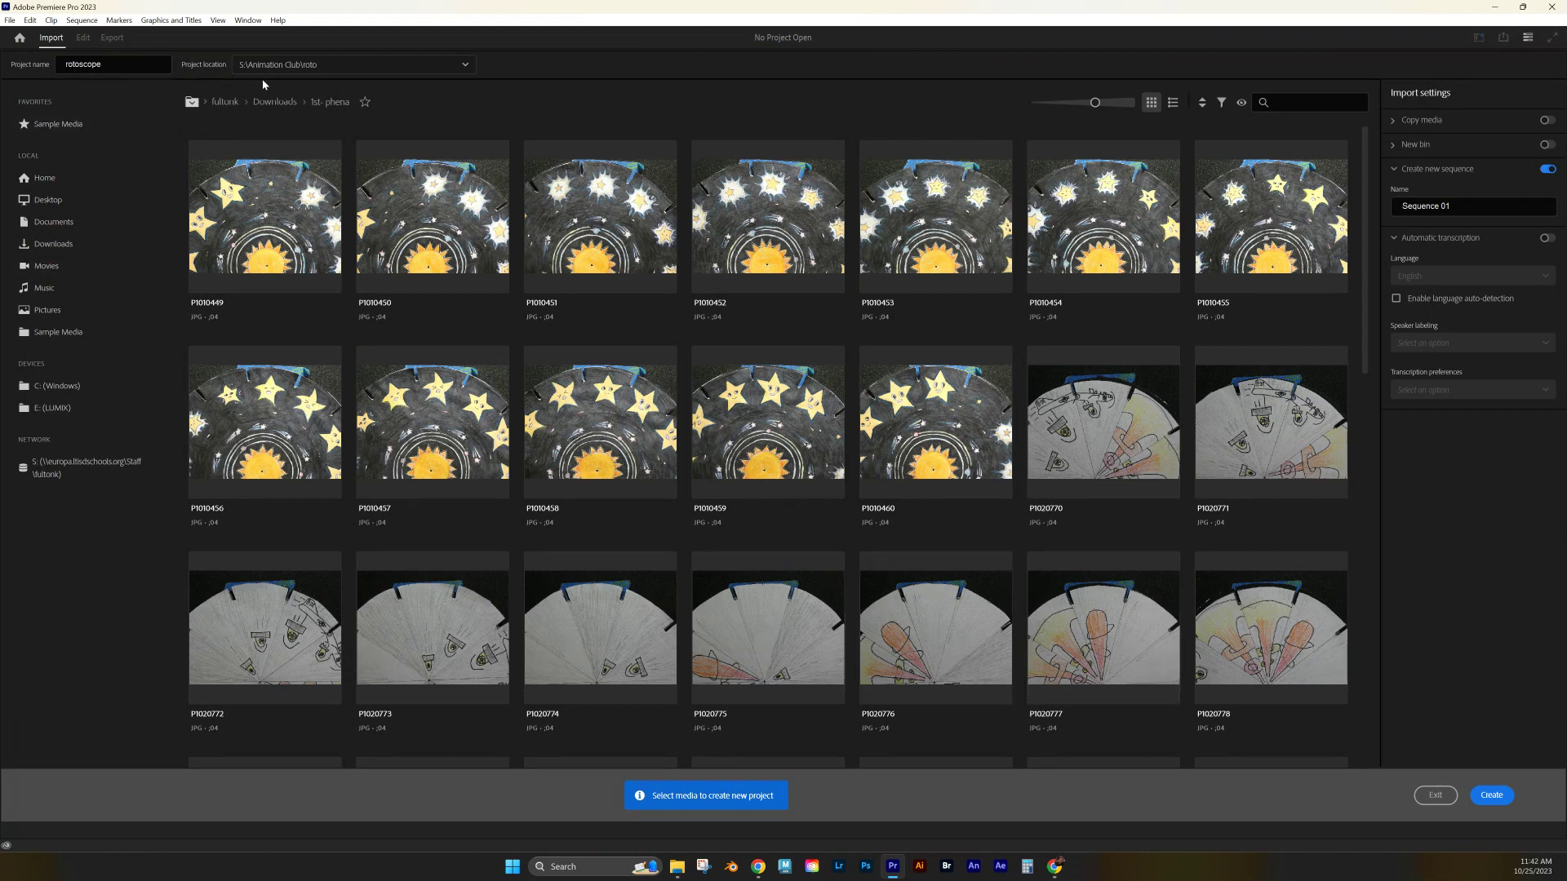
pyautogui.click(1493, 803)
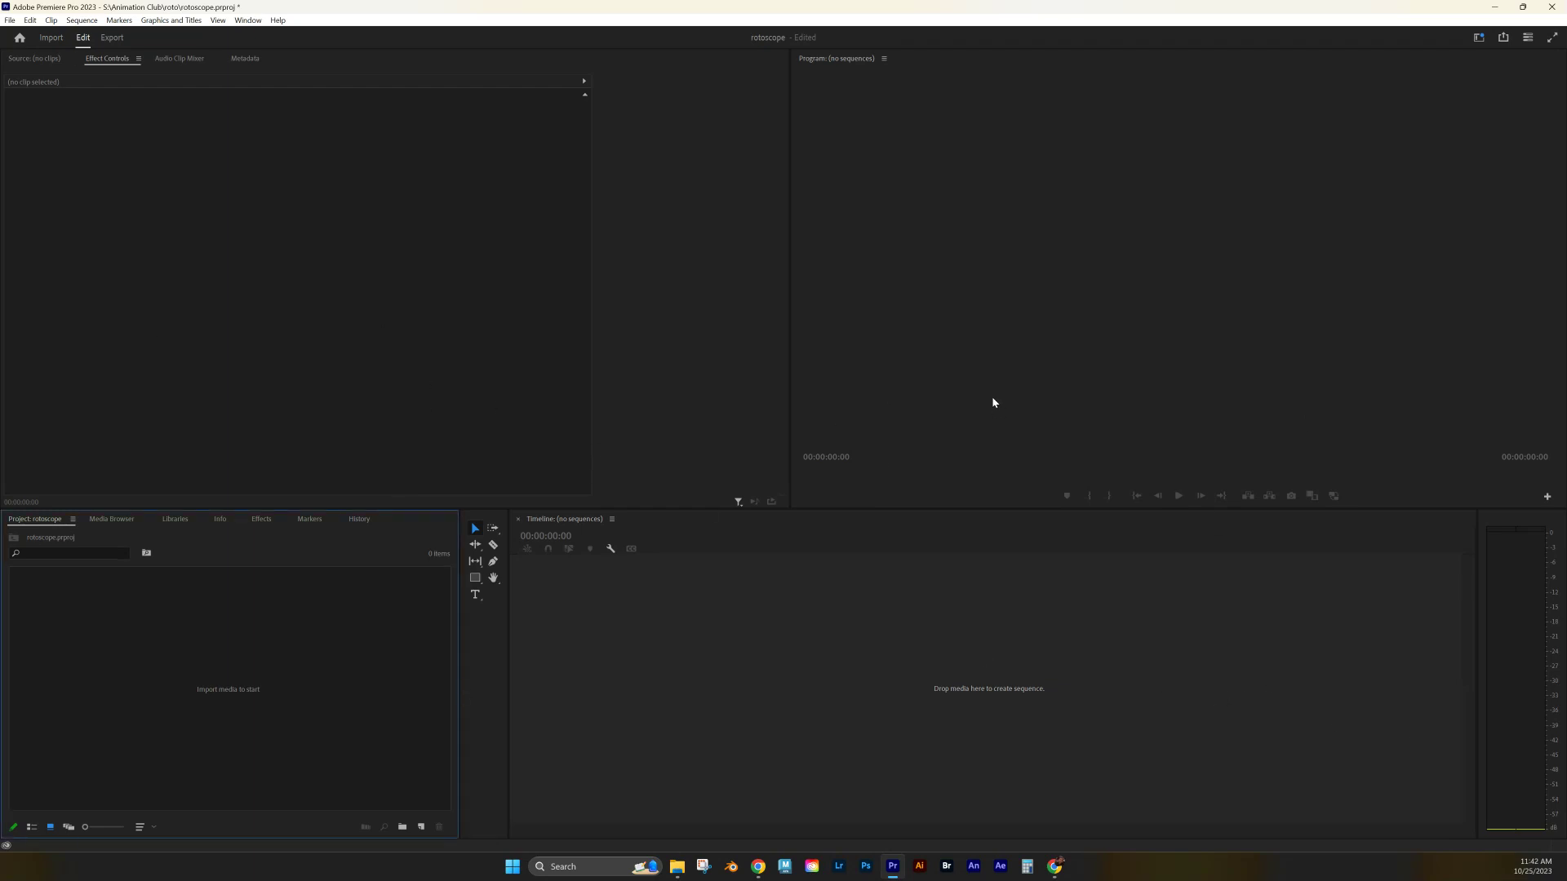
pyautogui.click(1479, 37)
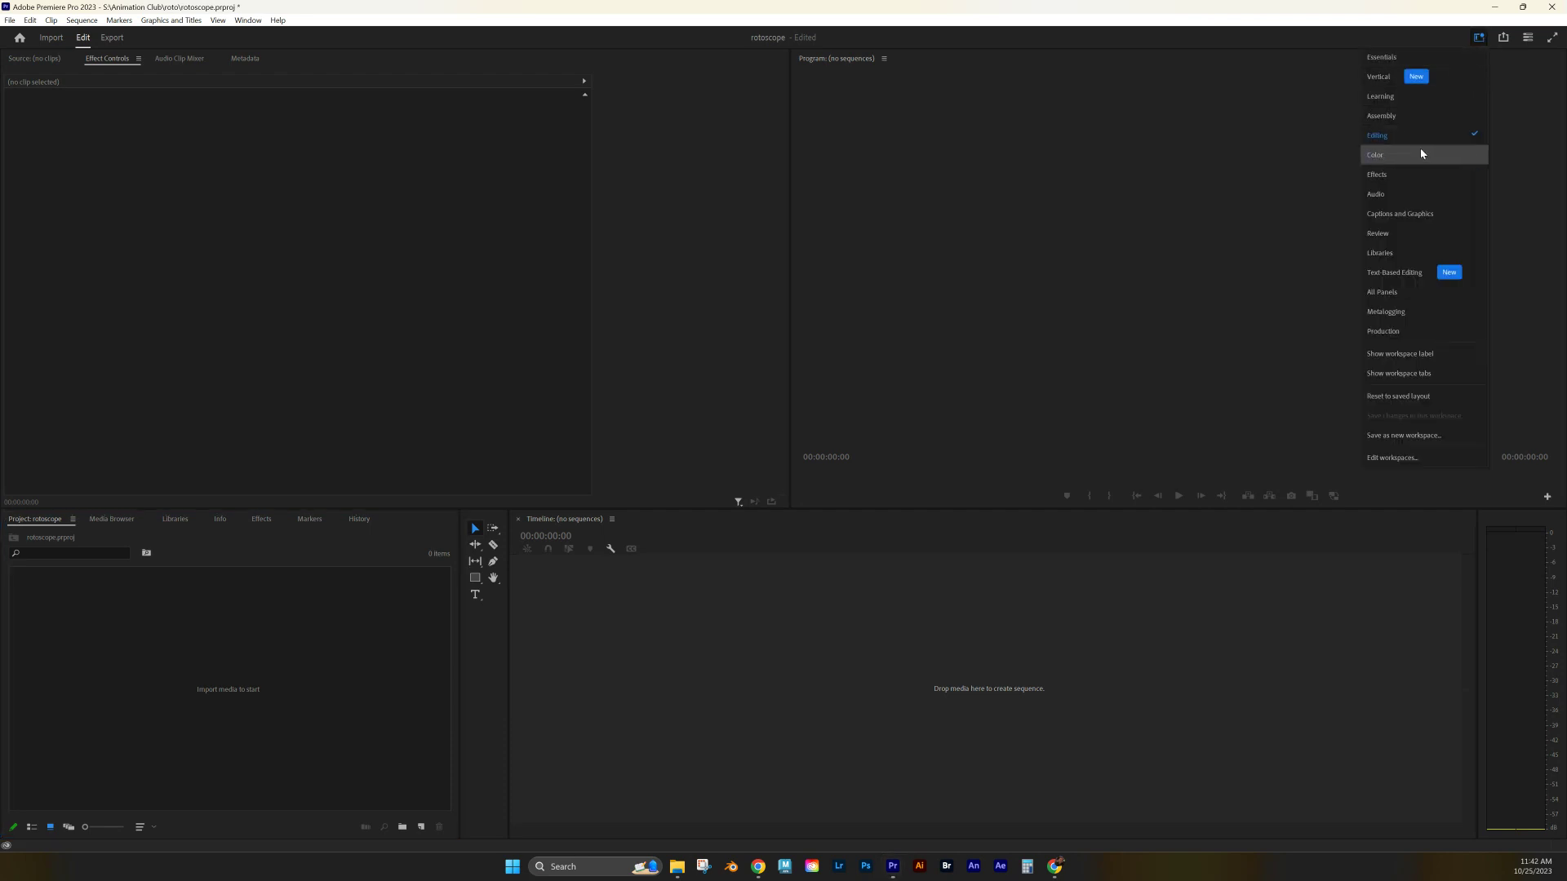
pyautogui.click(1088, 6)
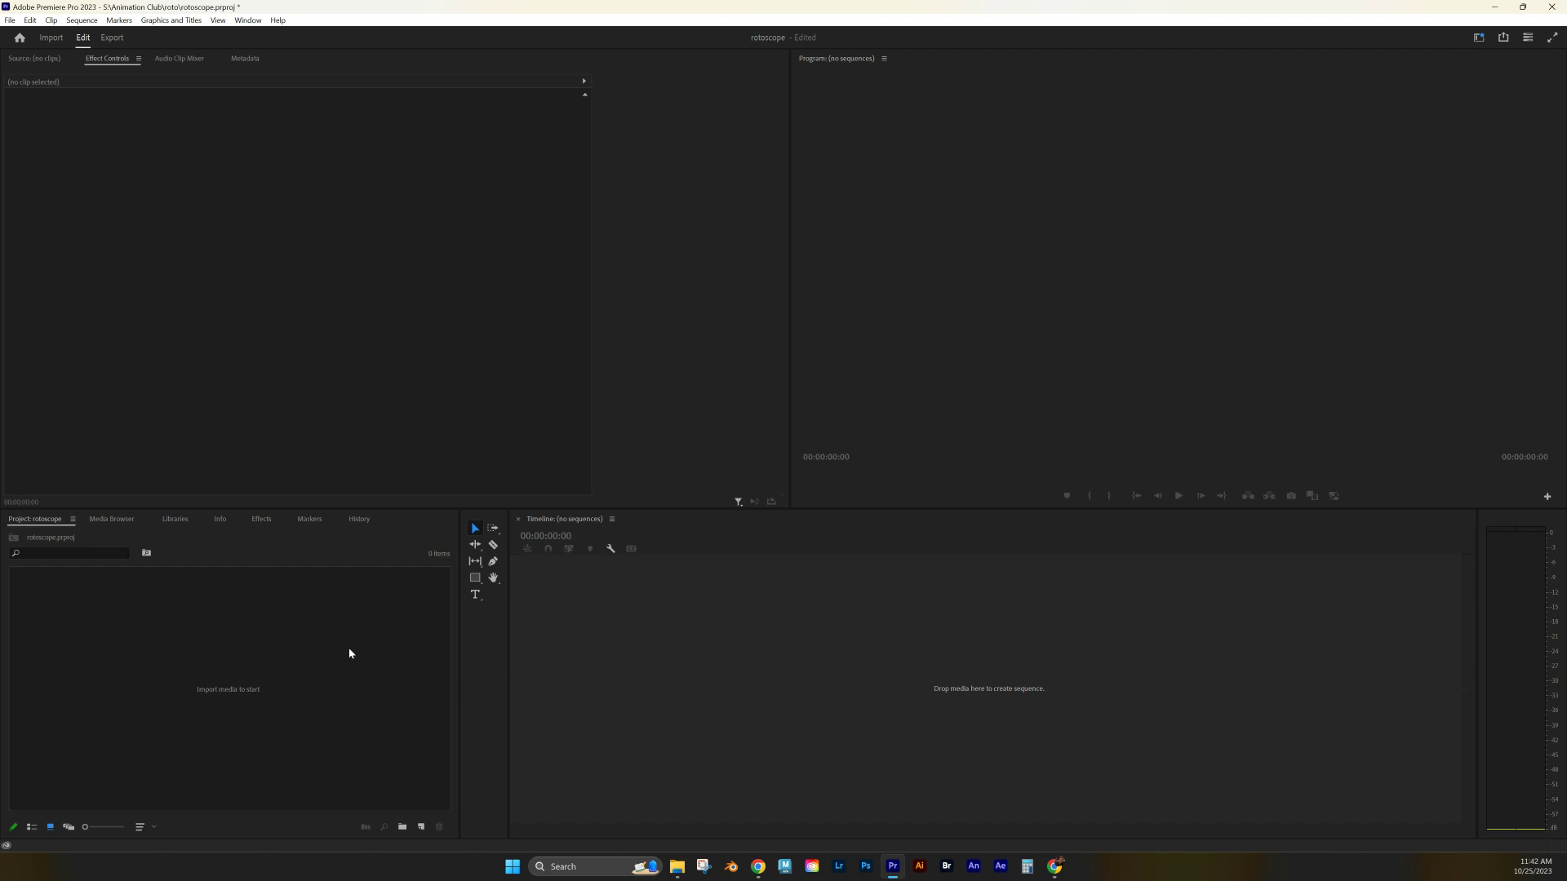
# - Import the P1030072 video from the Animation Club\roto folder into the project
pyautogui.doubleClick(208, 656)
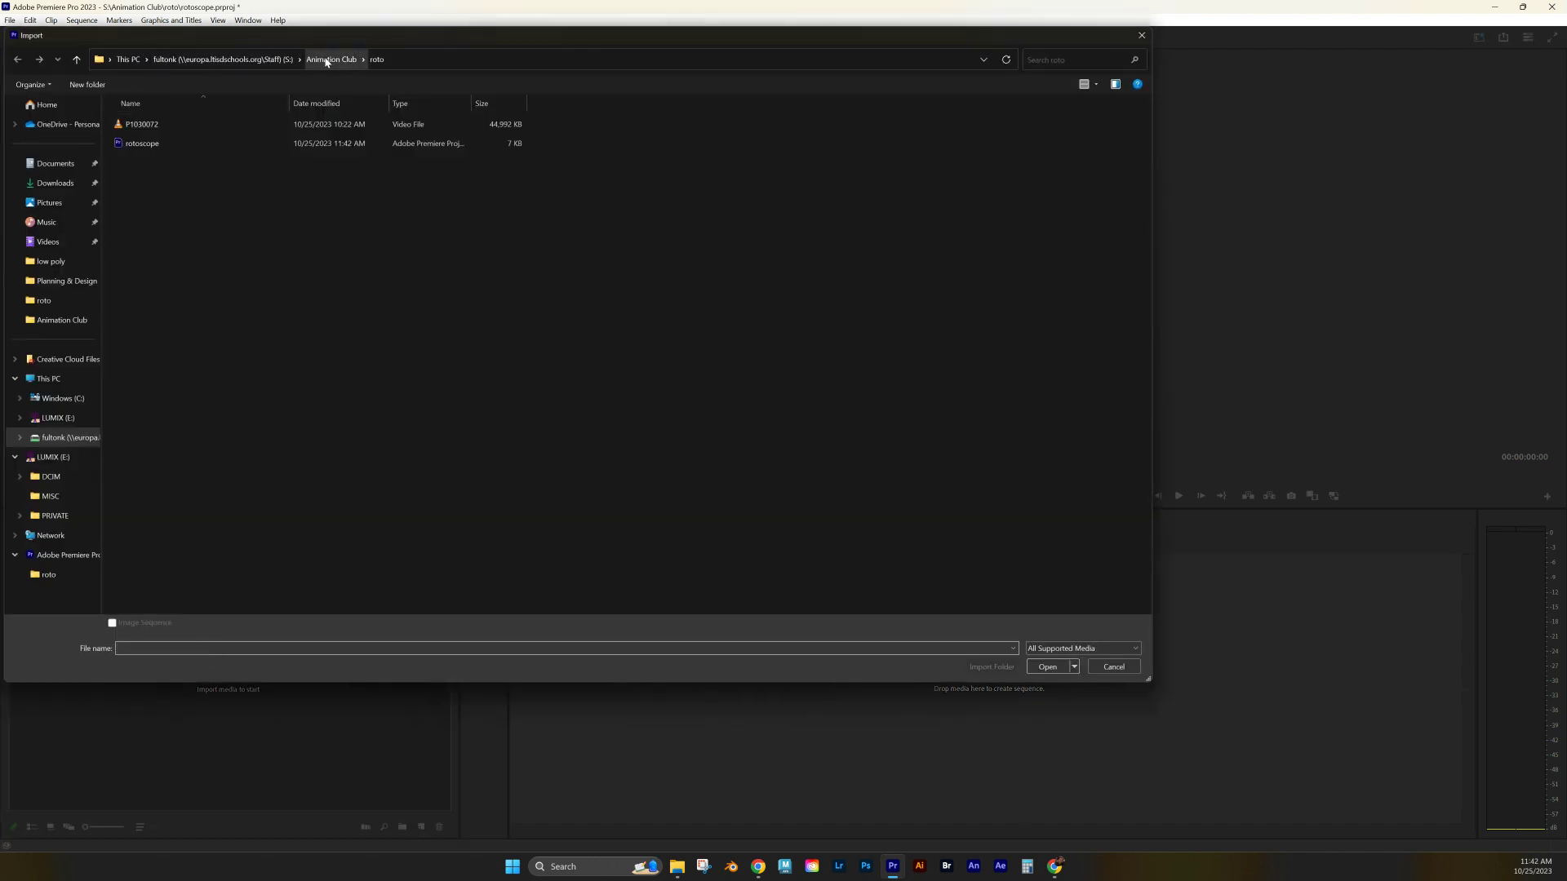
pyautogui.click(181, 59)
pyautogui.click(131, 60)
pyautogui.doubleClick(175, 189)
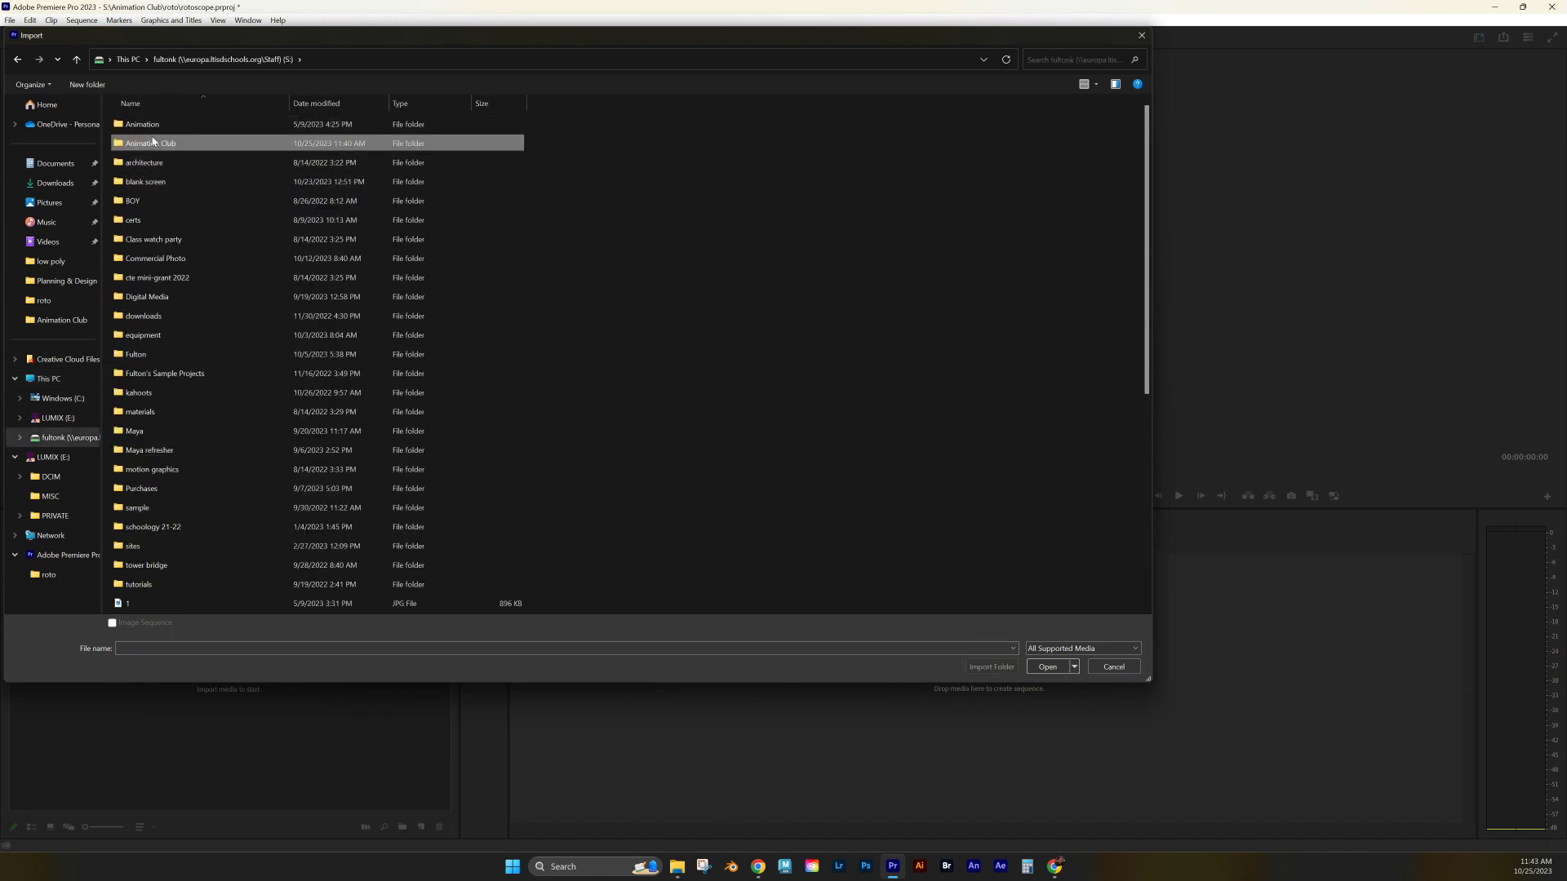
pyautogui.doubleClick(151, 143)
pyautogui.doubleClick(281, 137)
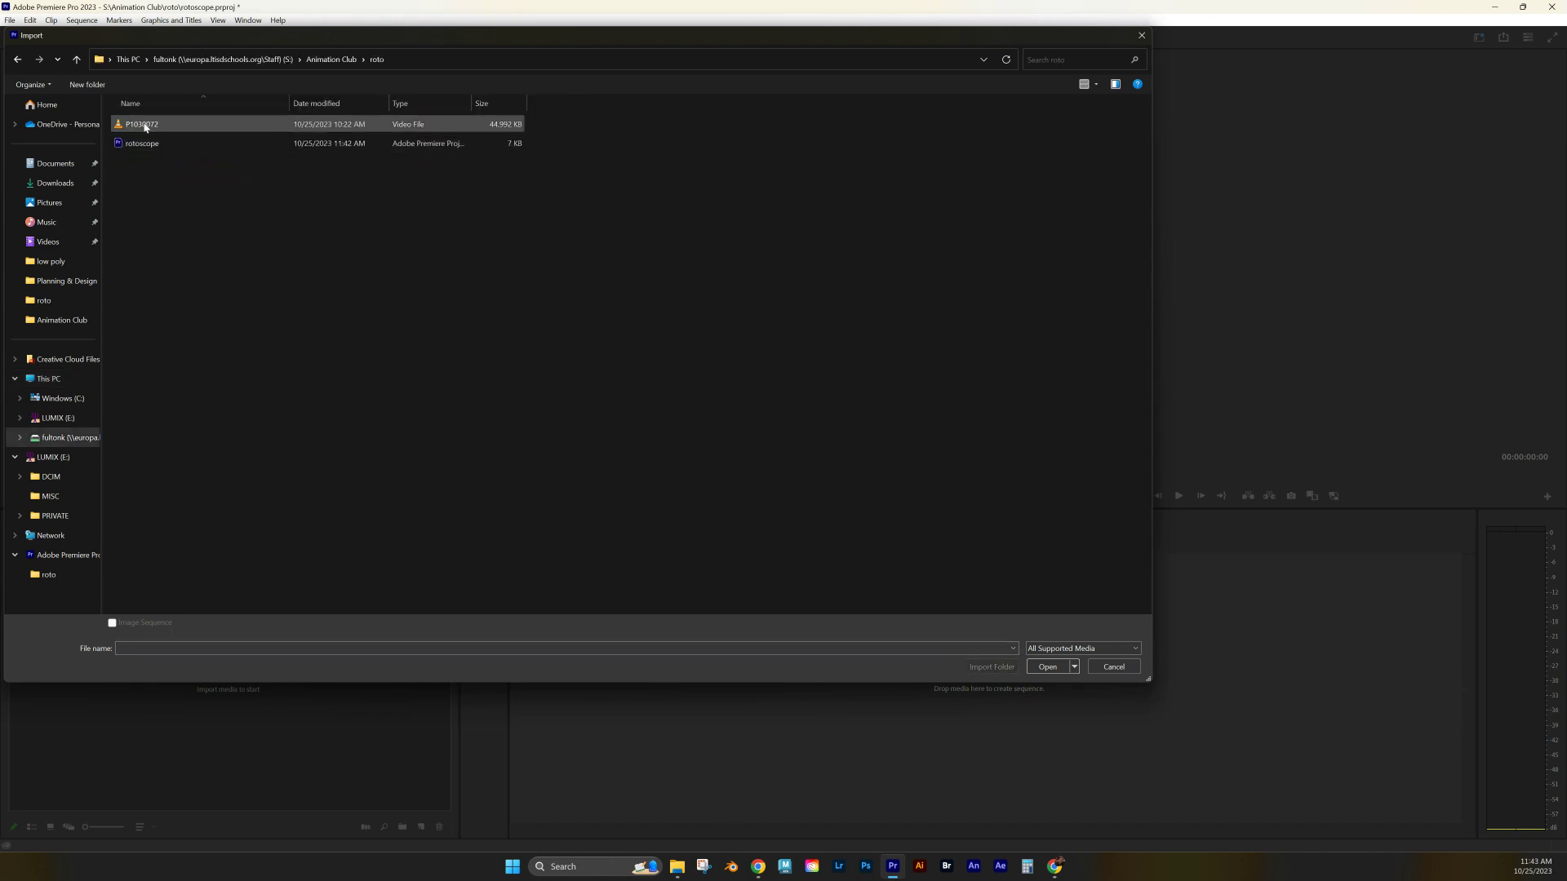
pyautogui.click(1095, 85)
pyautogui.click(1135, 41)
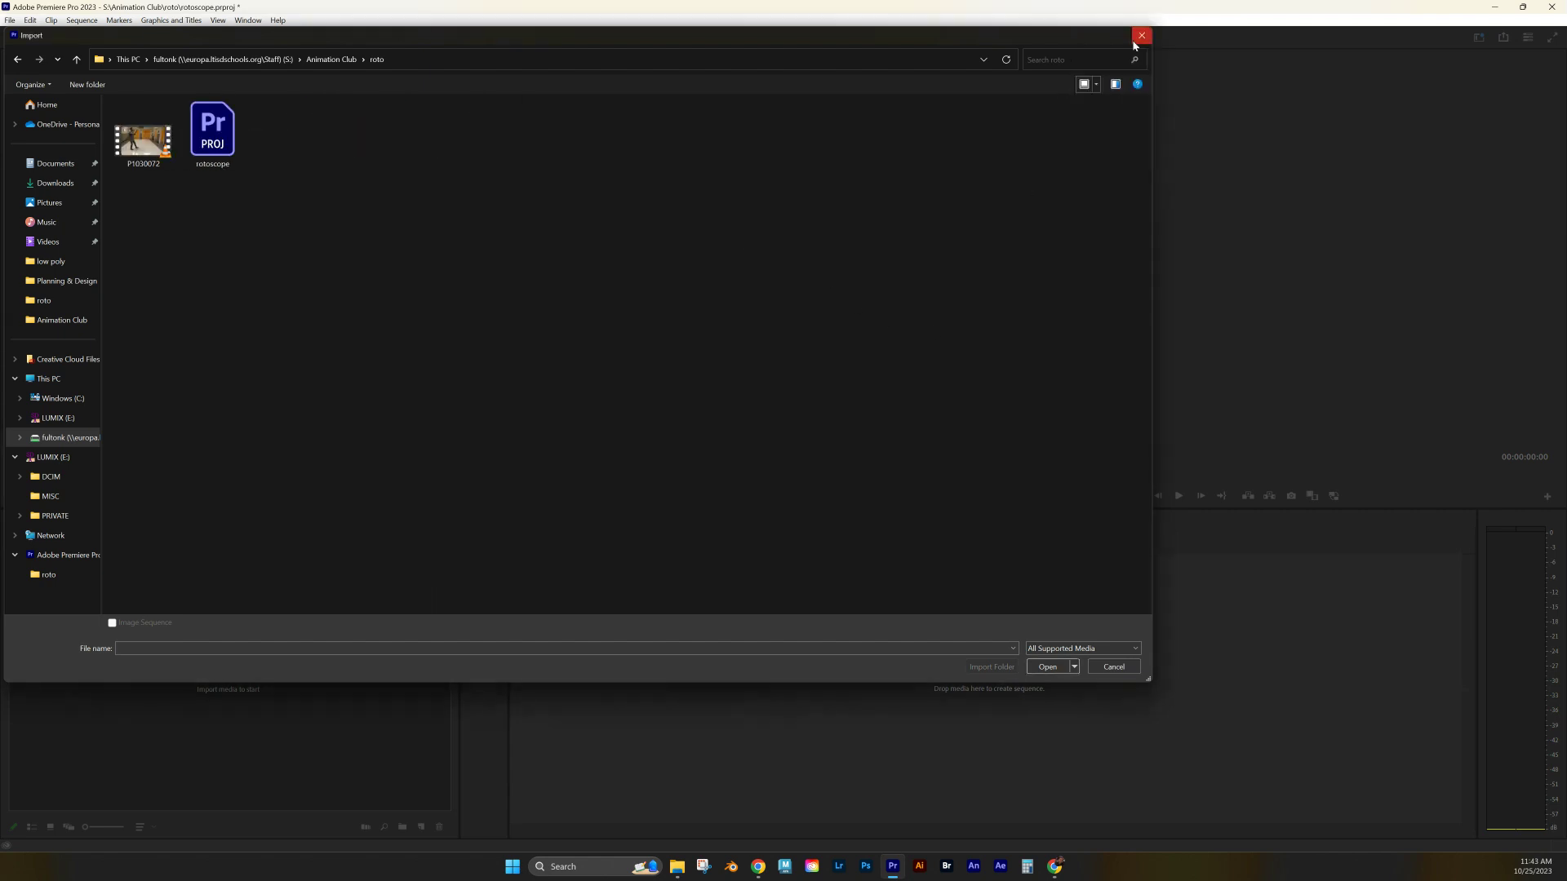
pyautogui.click(126, 159)
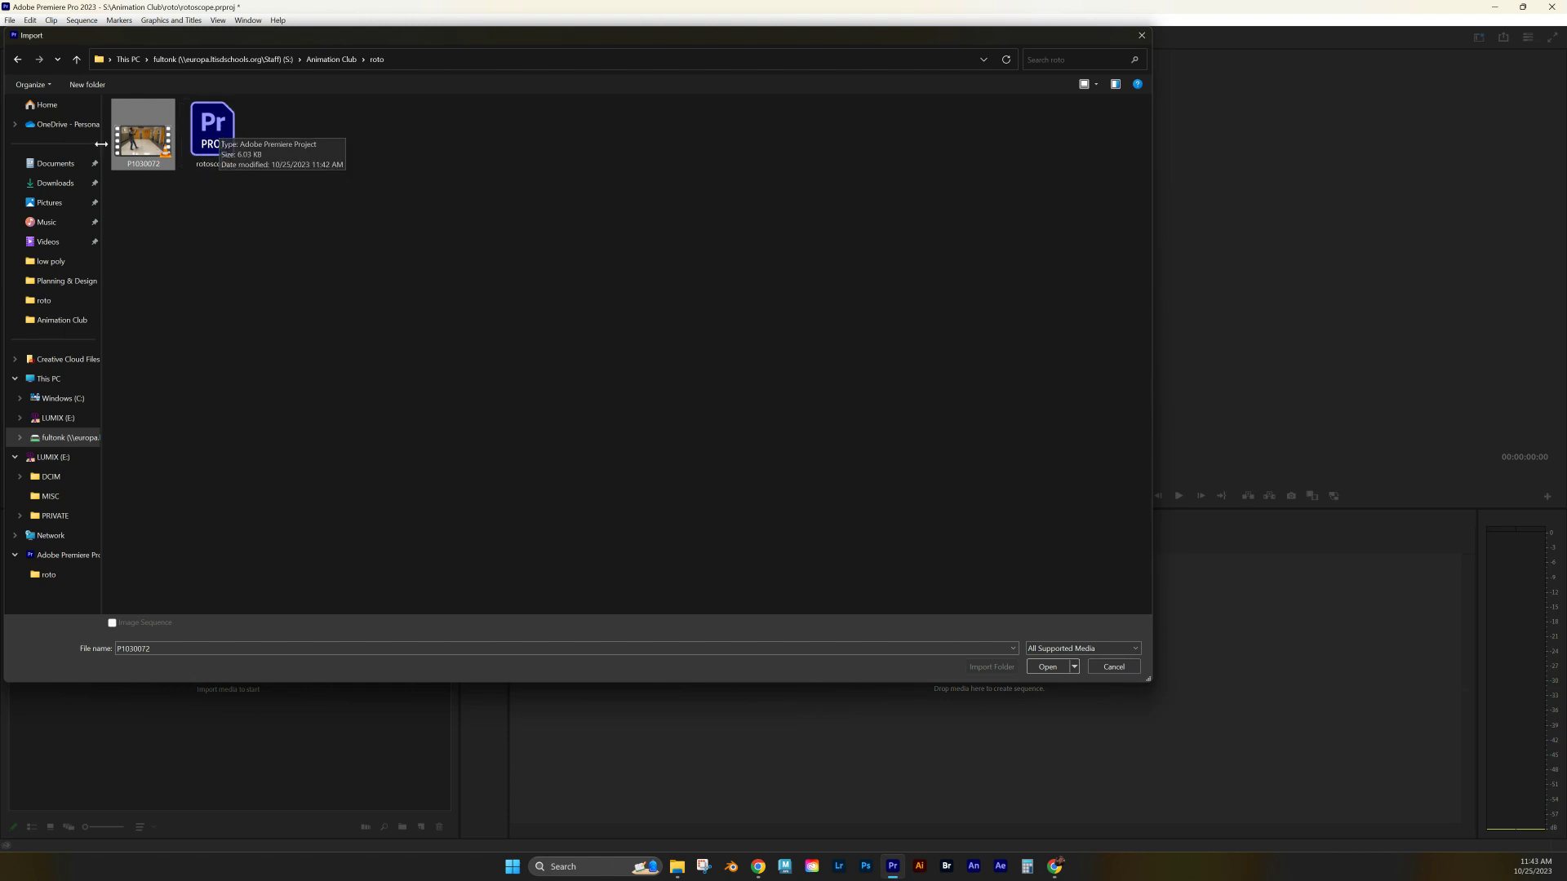
pyautogui.click(1041, 673)
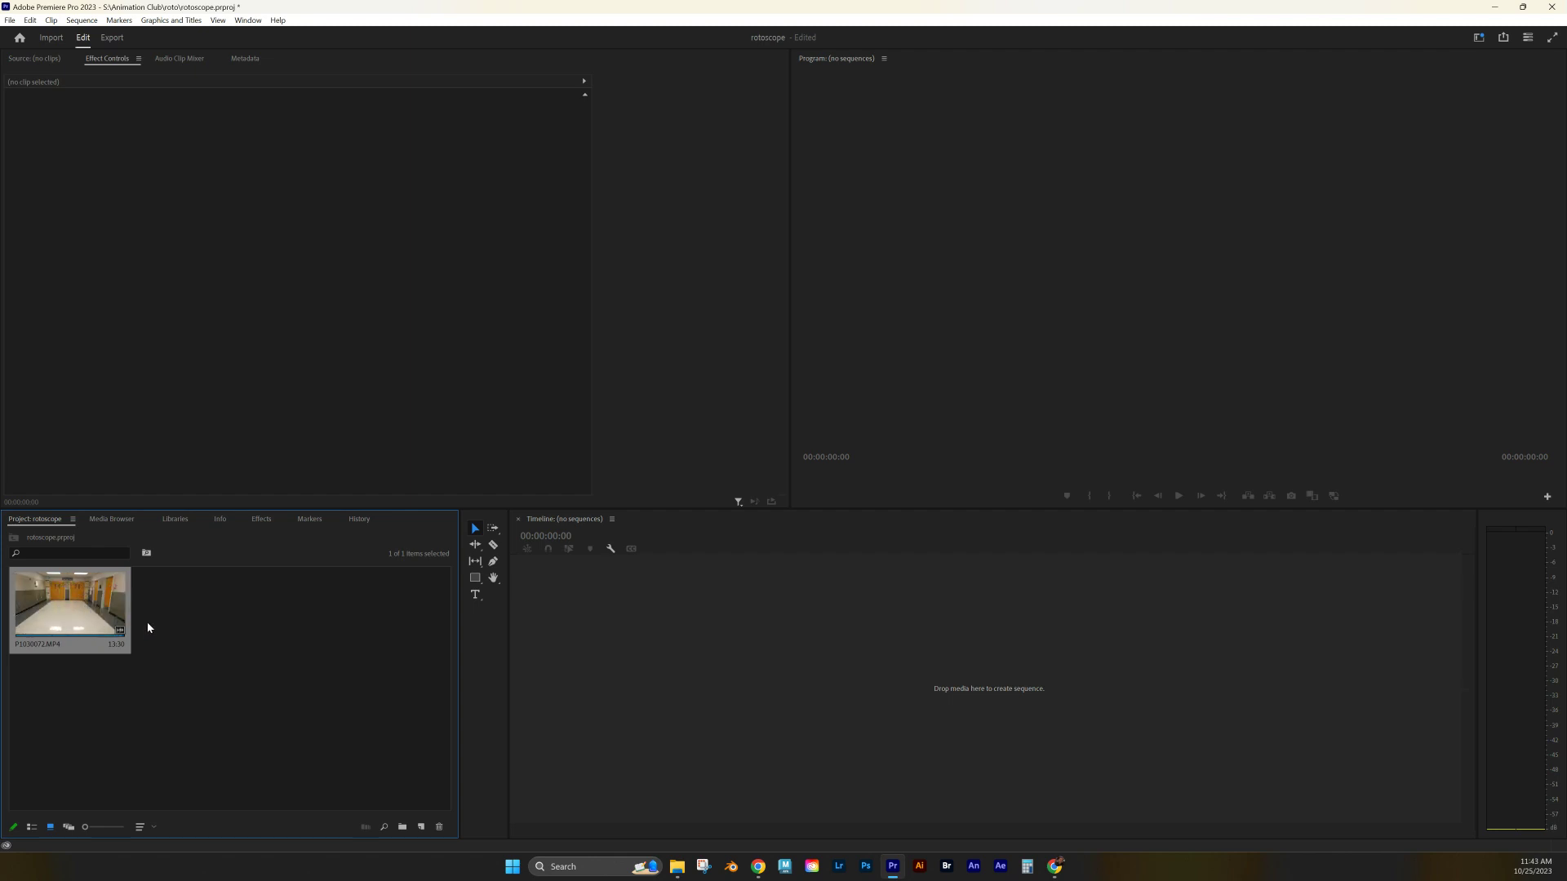
# - Create a new sequence with its timebase set to 12.00 frames/second
pyautogui.click(423, 829)
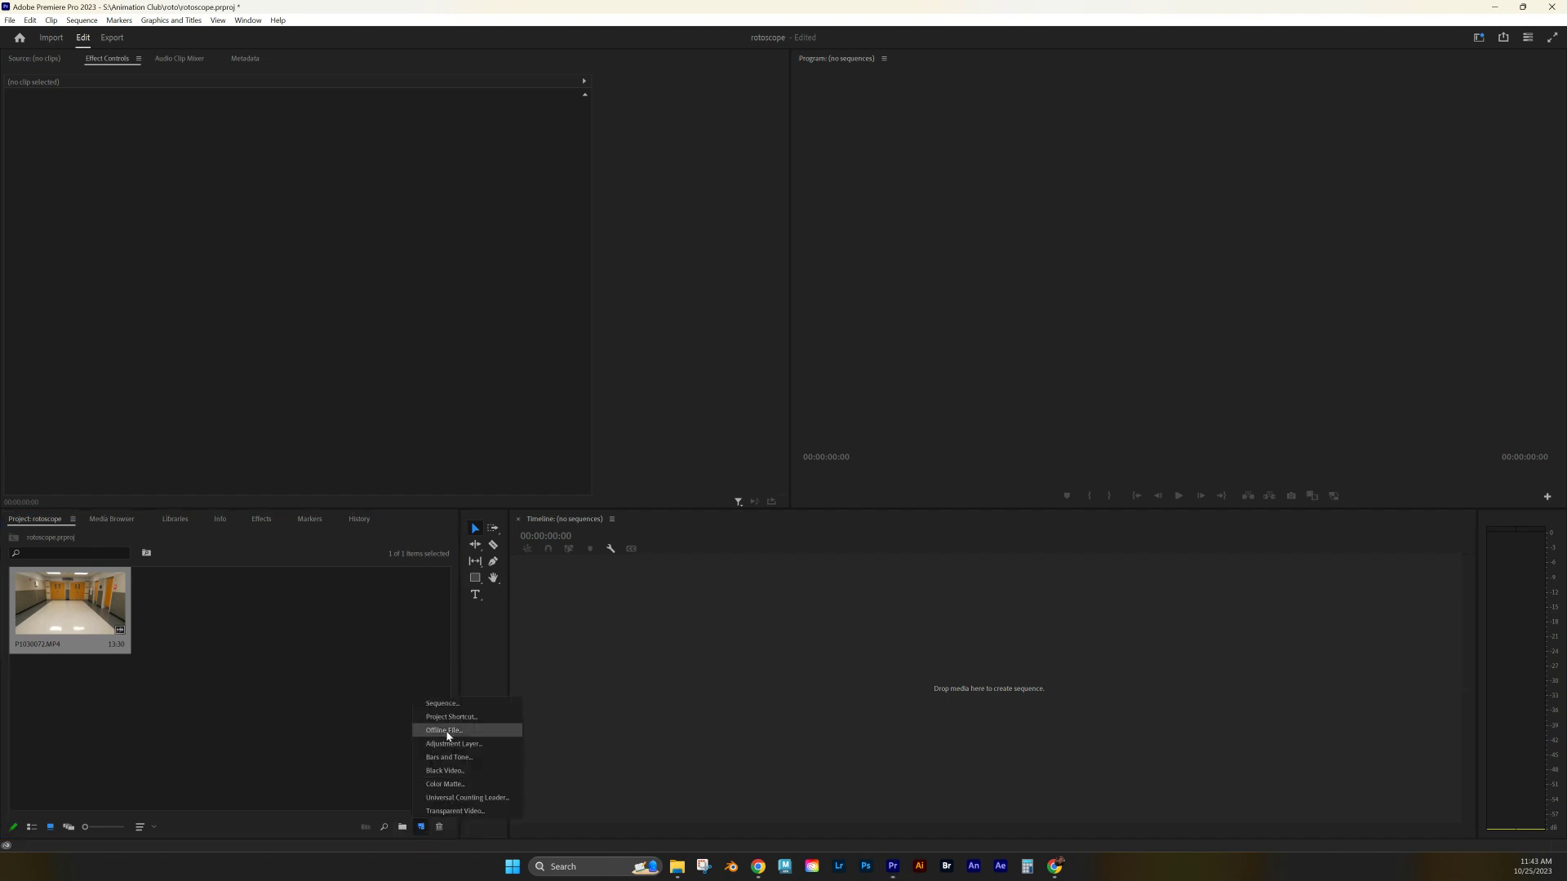
pyautogui.click(462, 707)
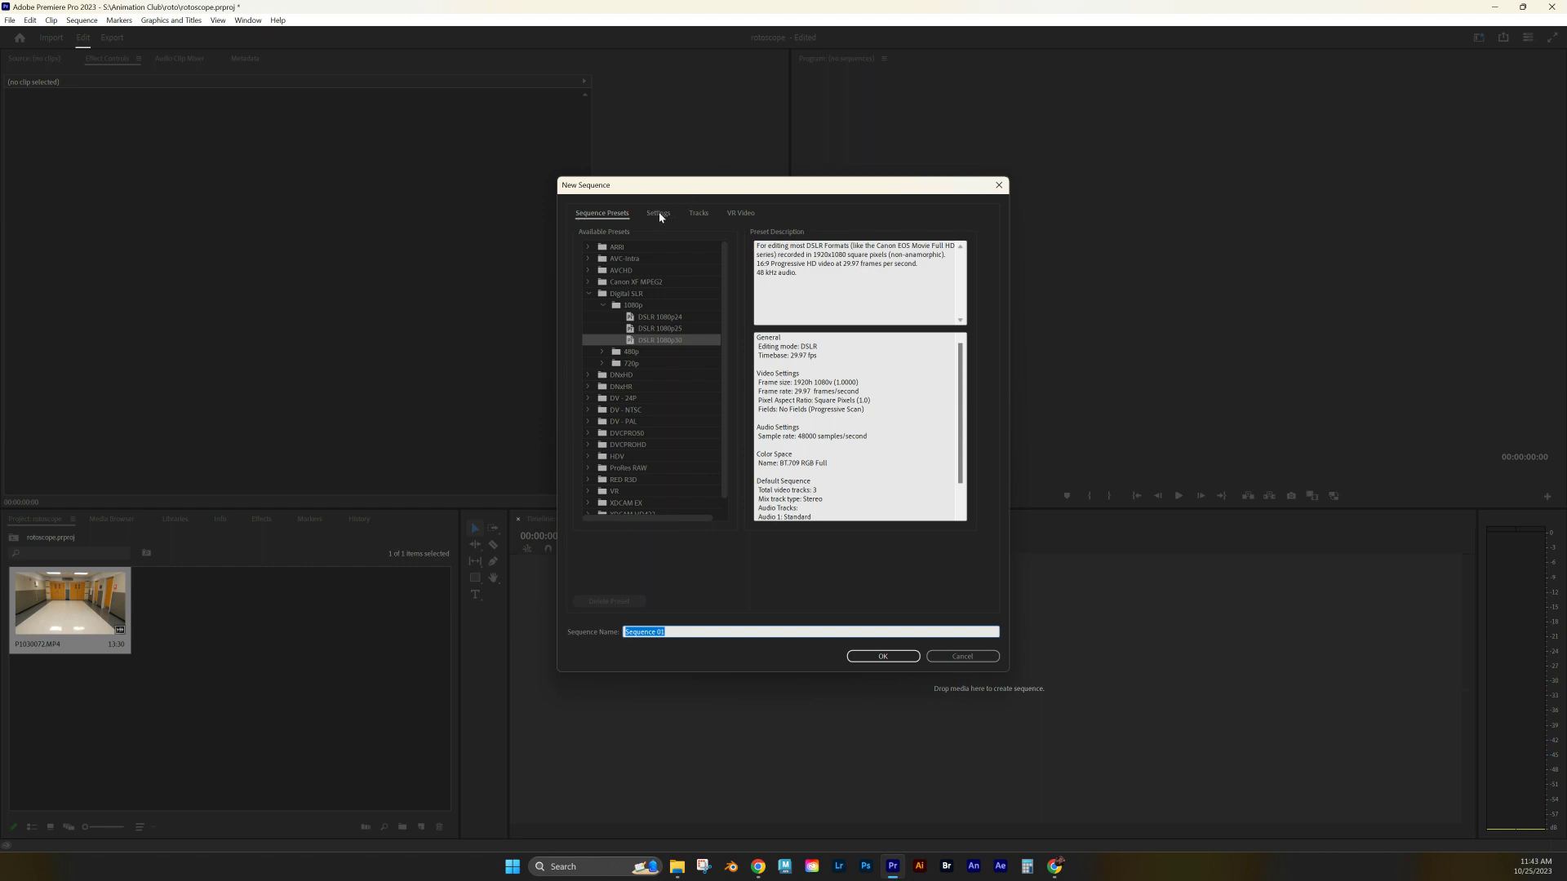
pyautogui.click(660, 215)
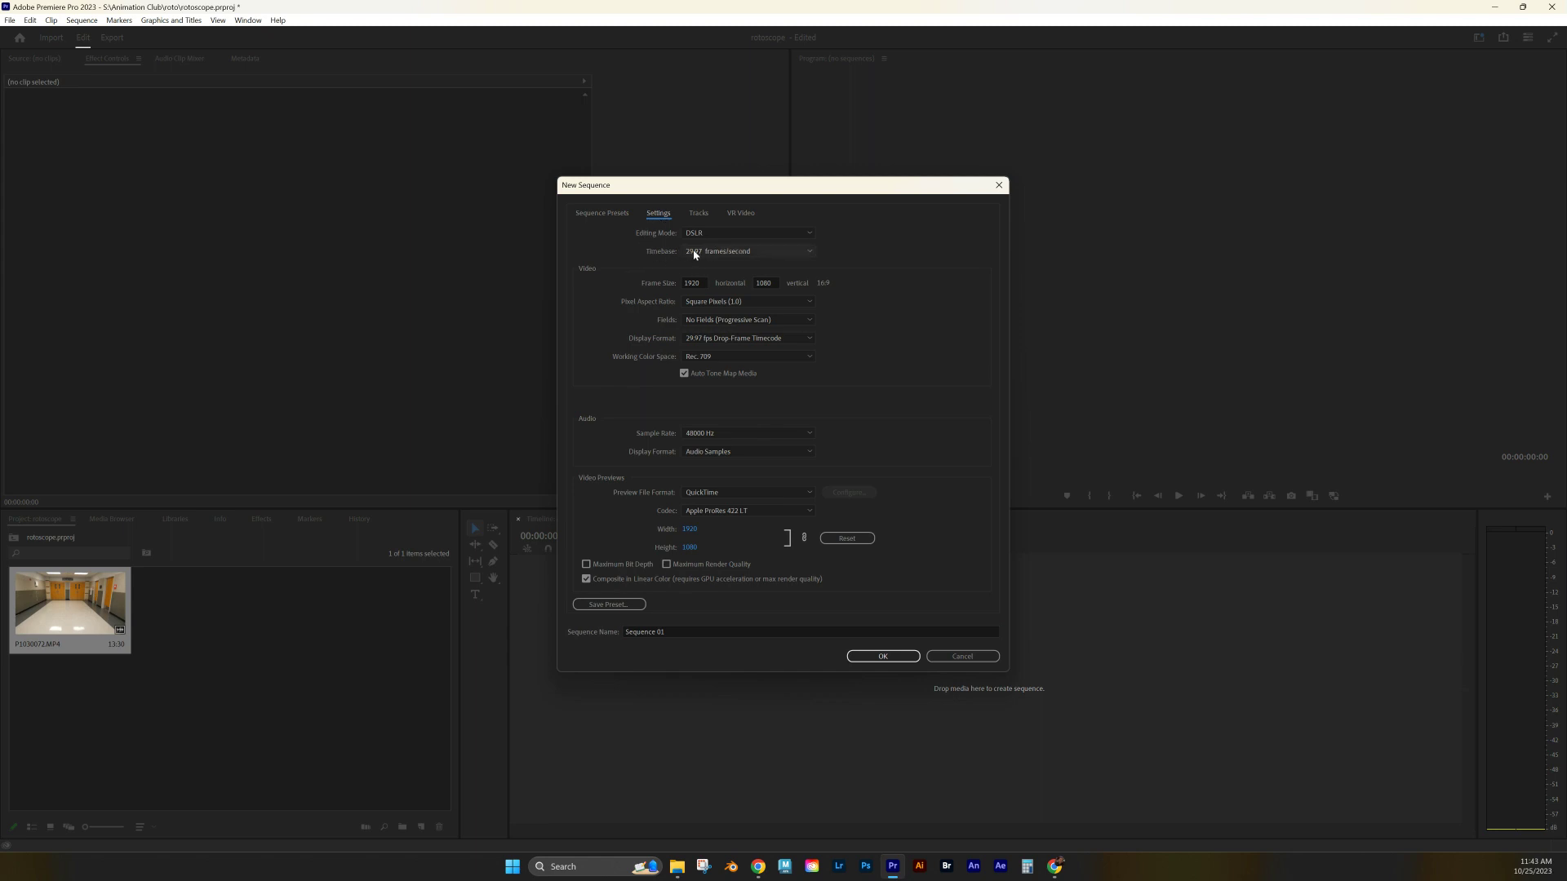
pyautogui.click(700, 253)
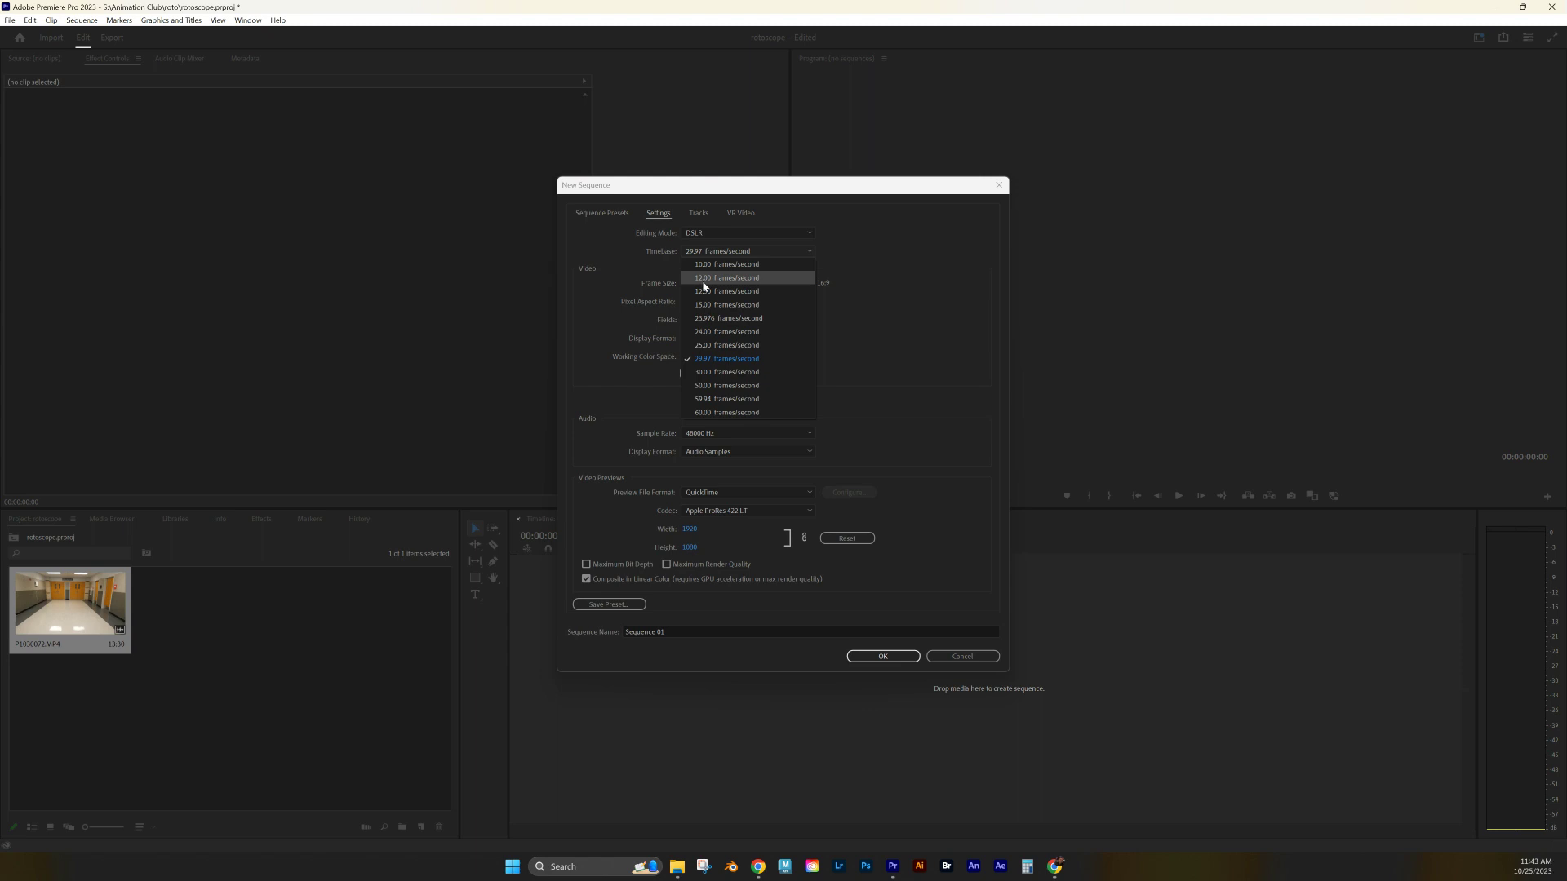
pyautogui.click(704, 282)
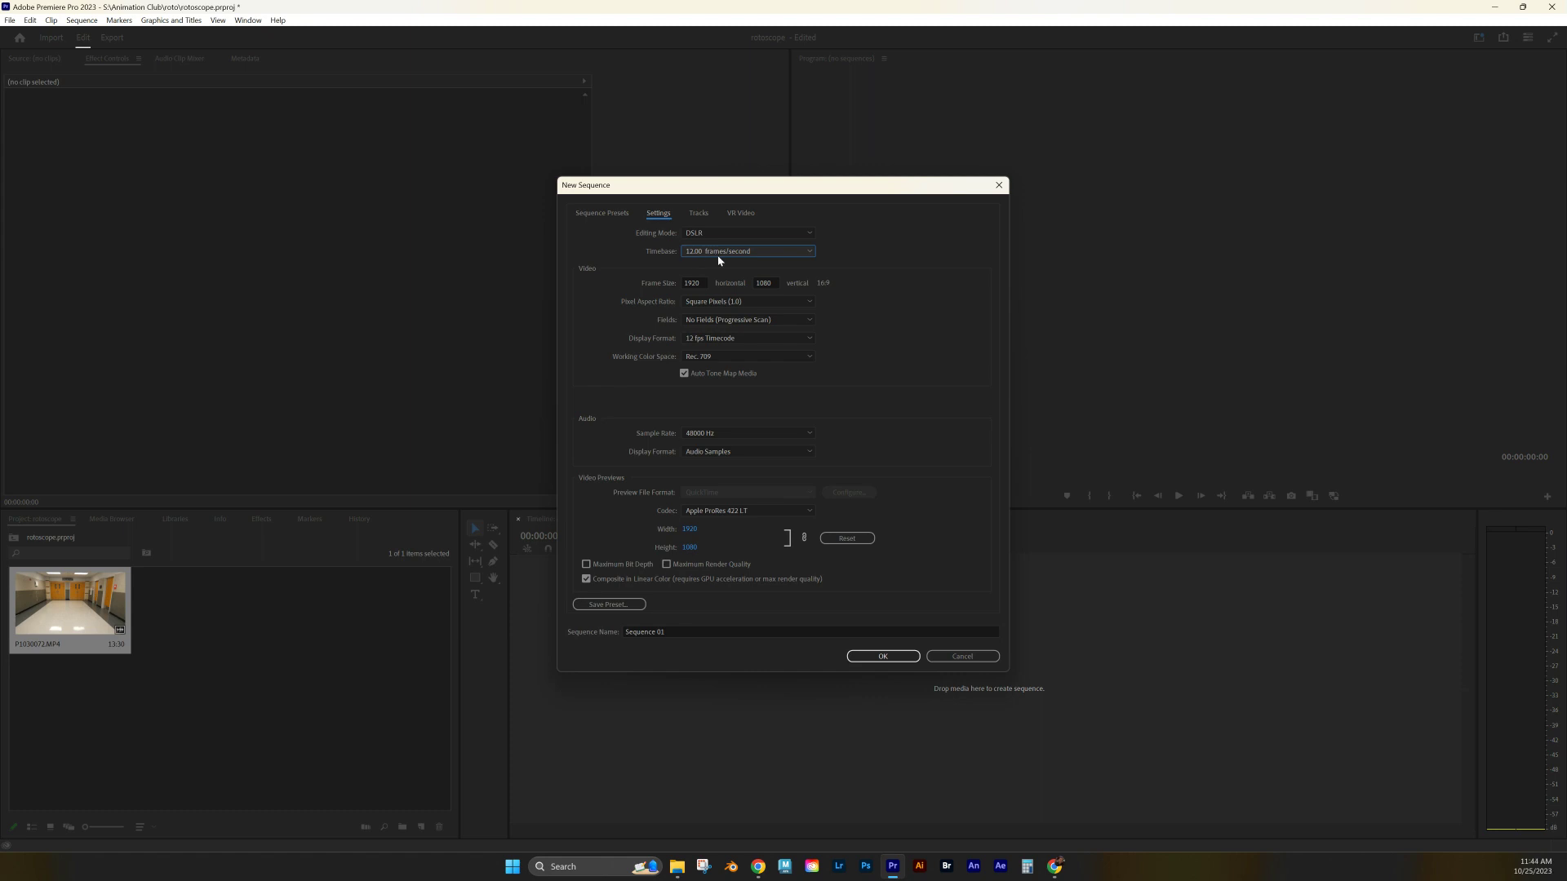
pyautogui.click(884, 657)
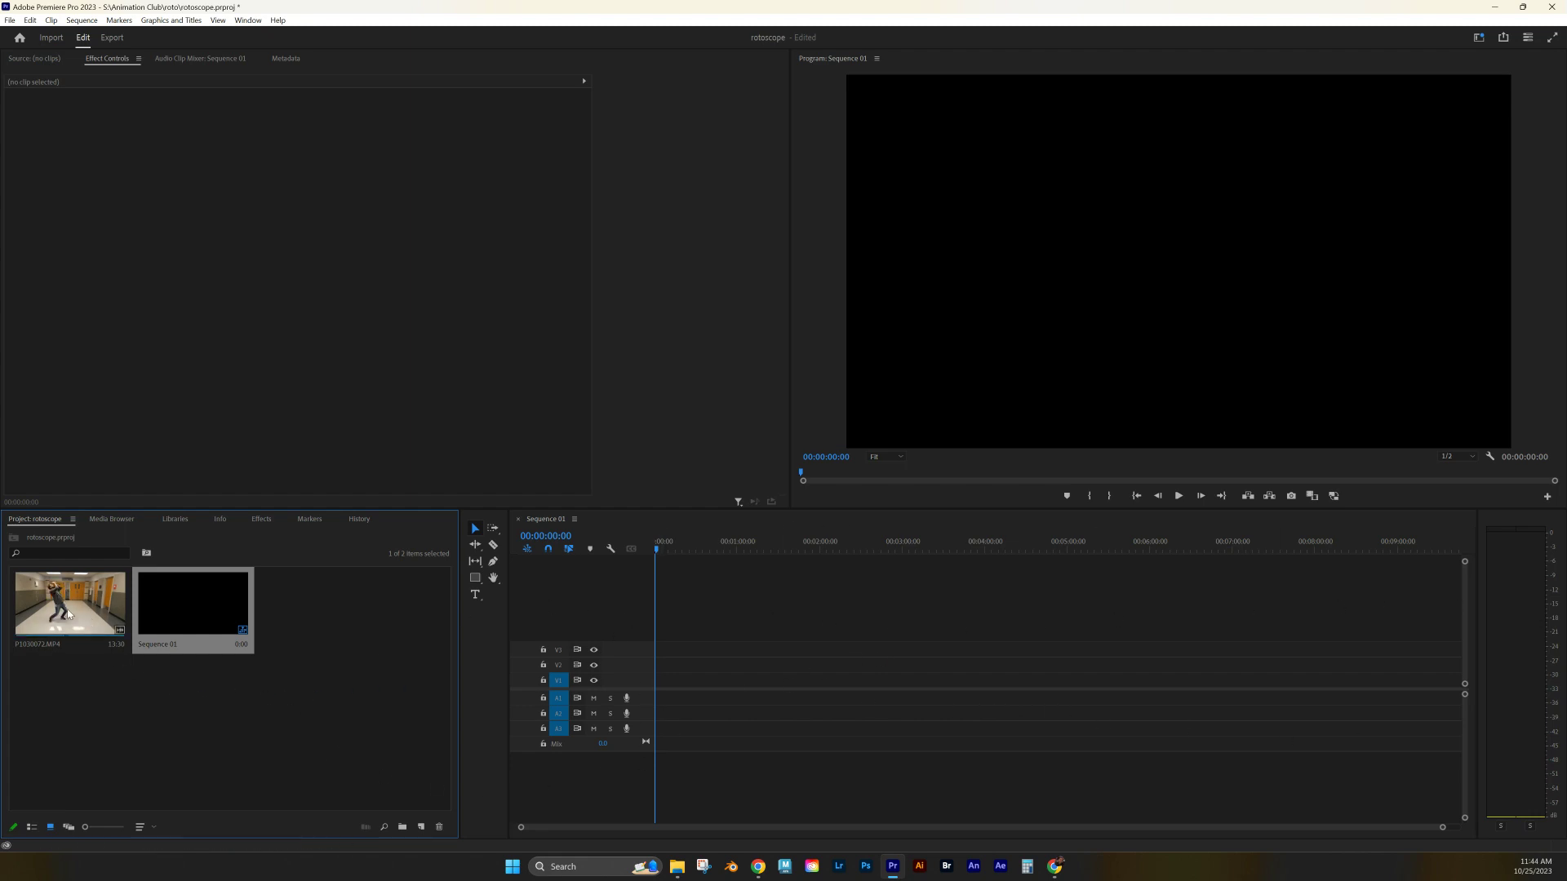
# - Place the P1030072 clip at the start of the sequence, keeping the existing sequence settings
pyautogui.moveTo(61, 604); pyautogui.dragTo(658, 702)
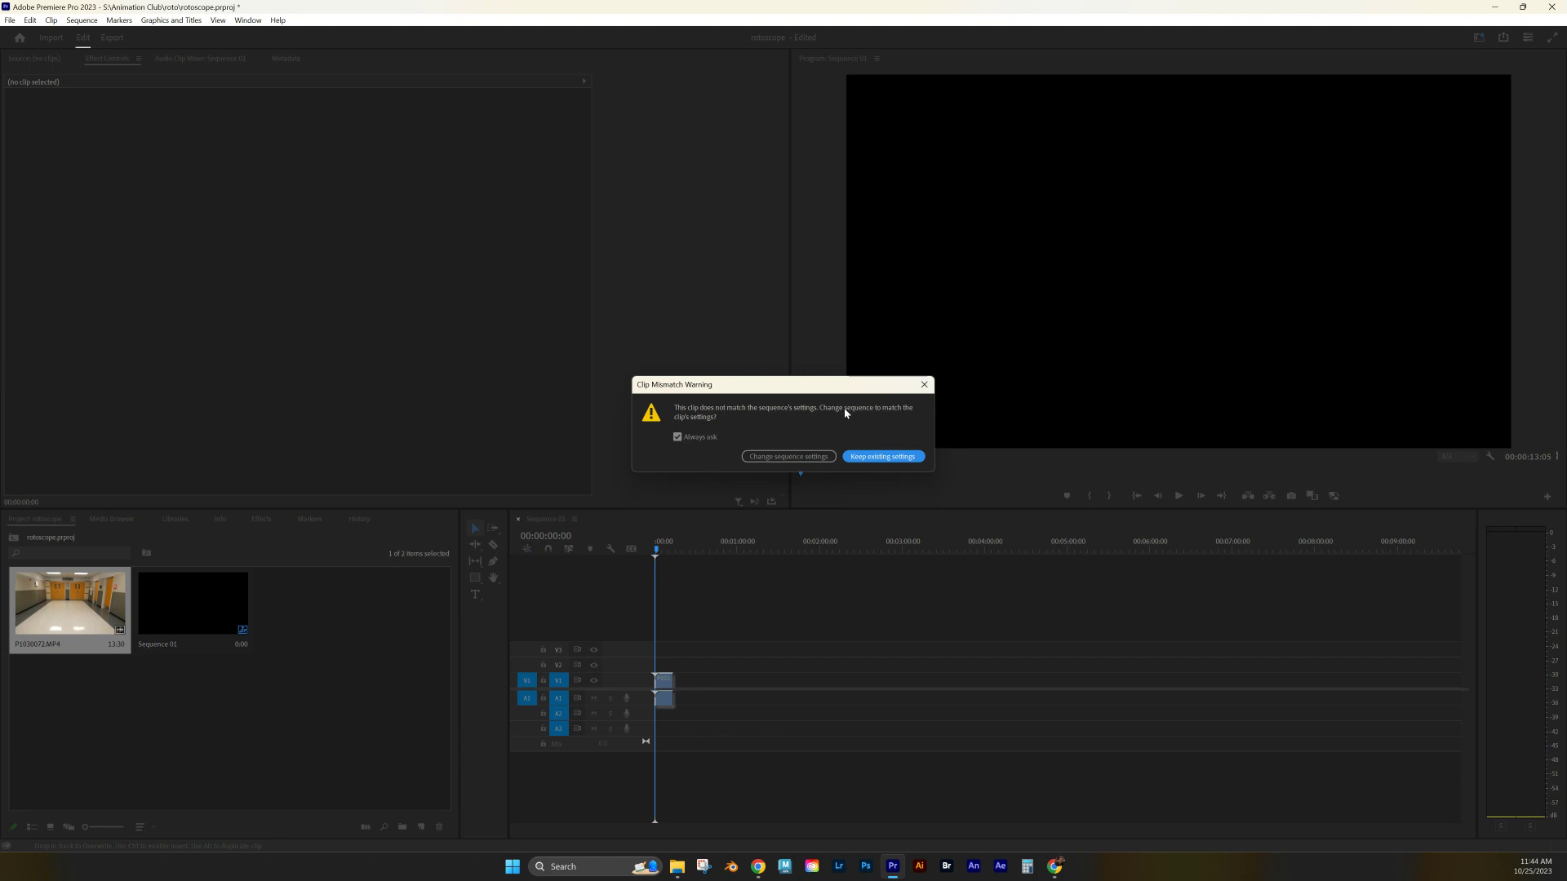
pyautogui.click(882, 457)
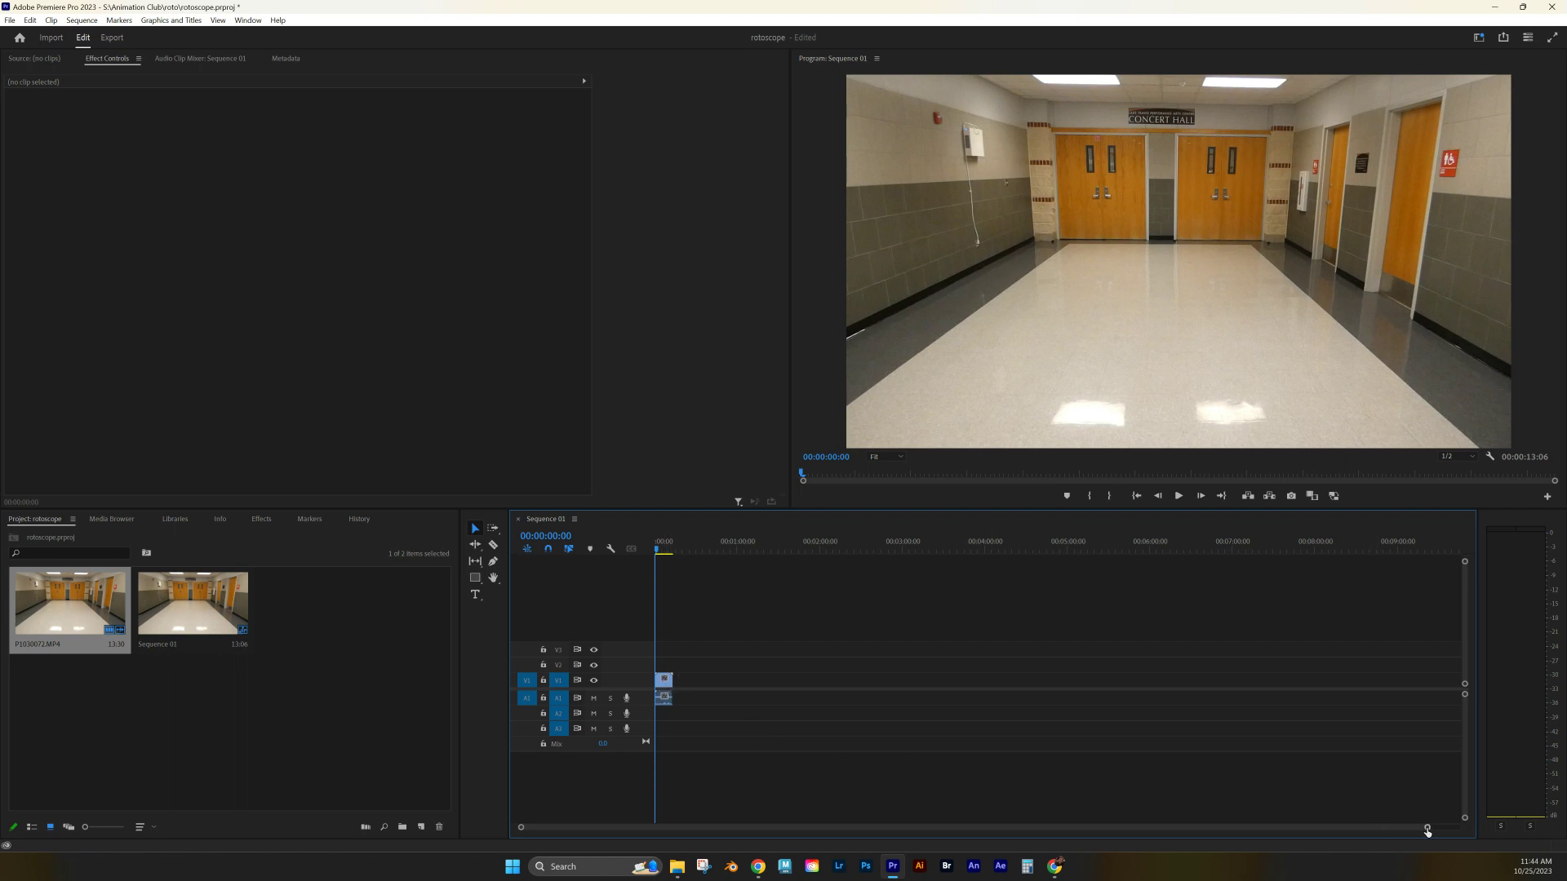
# - Trim the P1030072 clip so it starts at 00:00:04:11 and ends at 00:00:09:11 in the sequence
pyautogui.moveTo(1427, 829); pyautogui.dragTo(1010, 835)
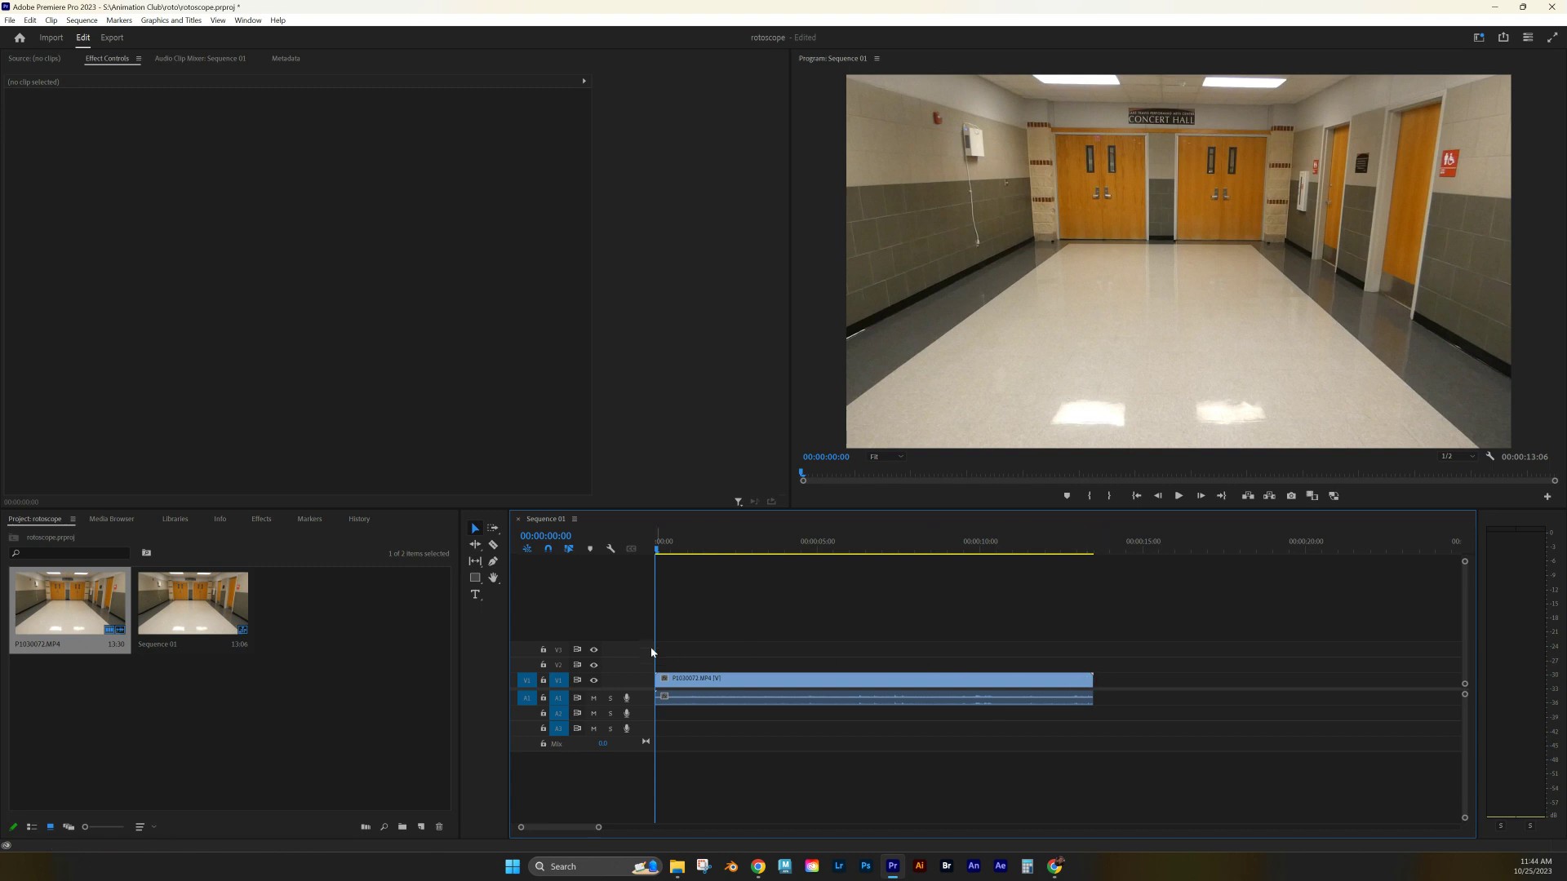
pyautogui.moveTo(656, 551); pyautogui.dragTo(814, 557)
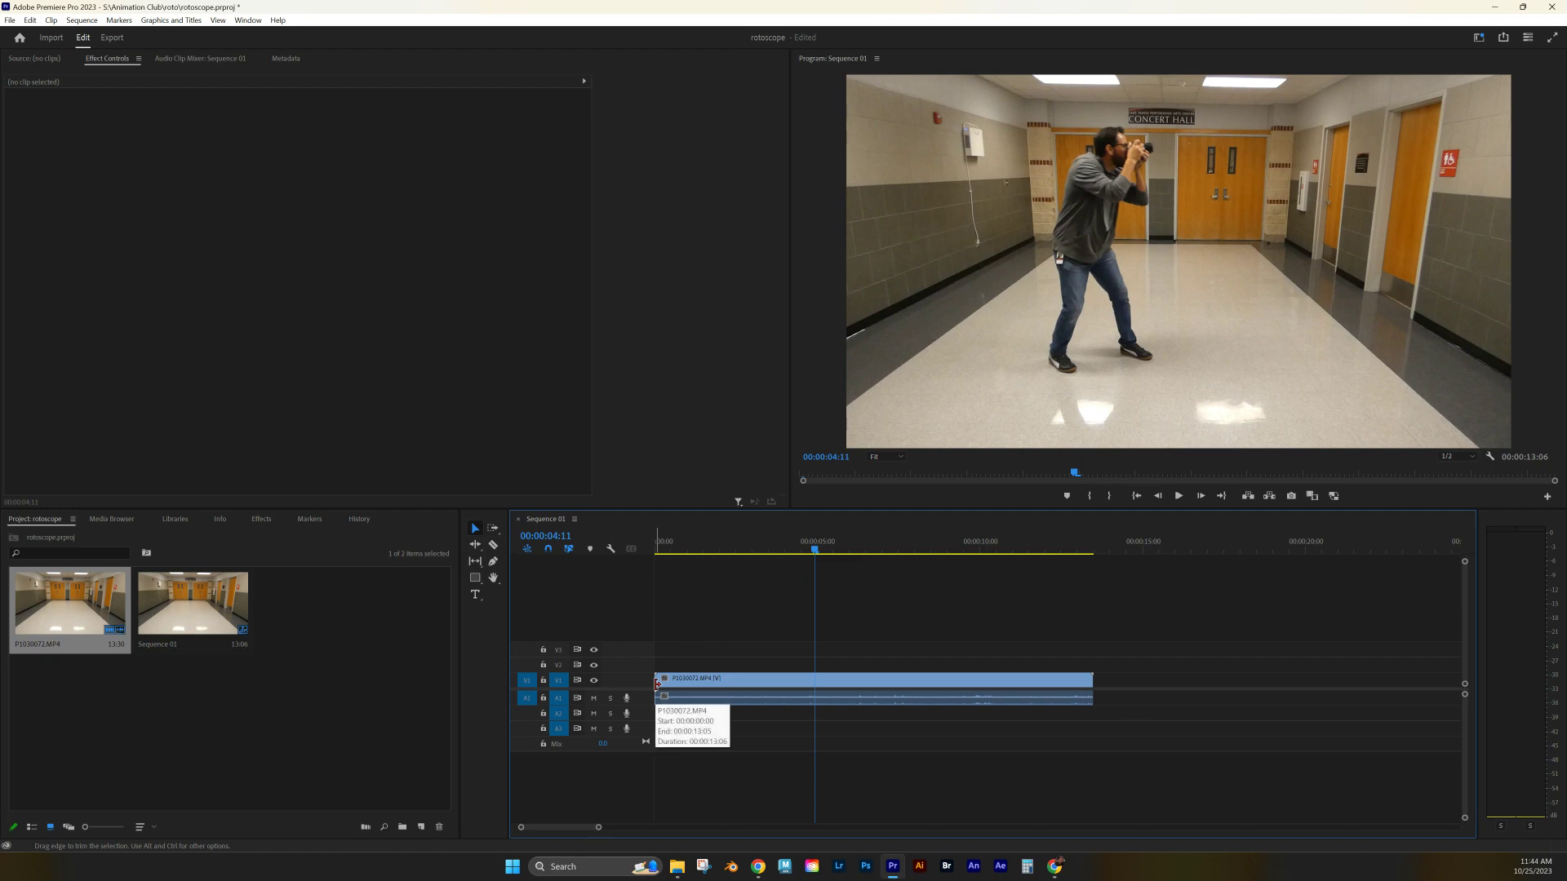
pyautogui.moveTo(657, 683); pyautogui.dragTo(815, 681)
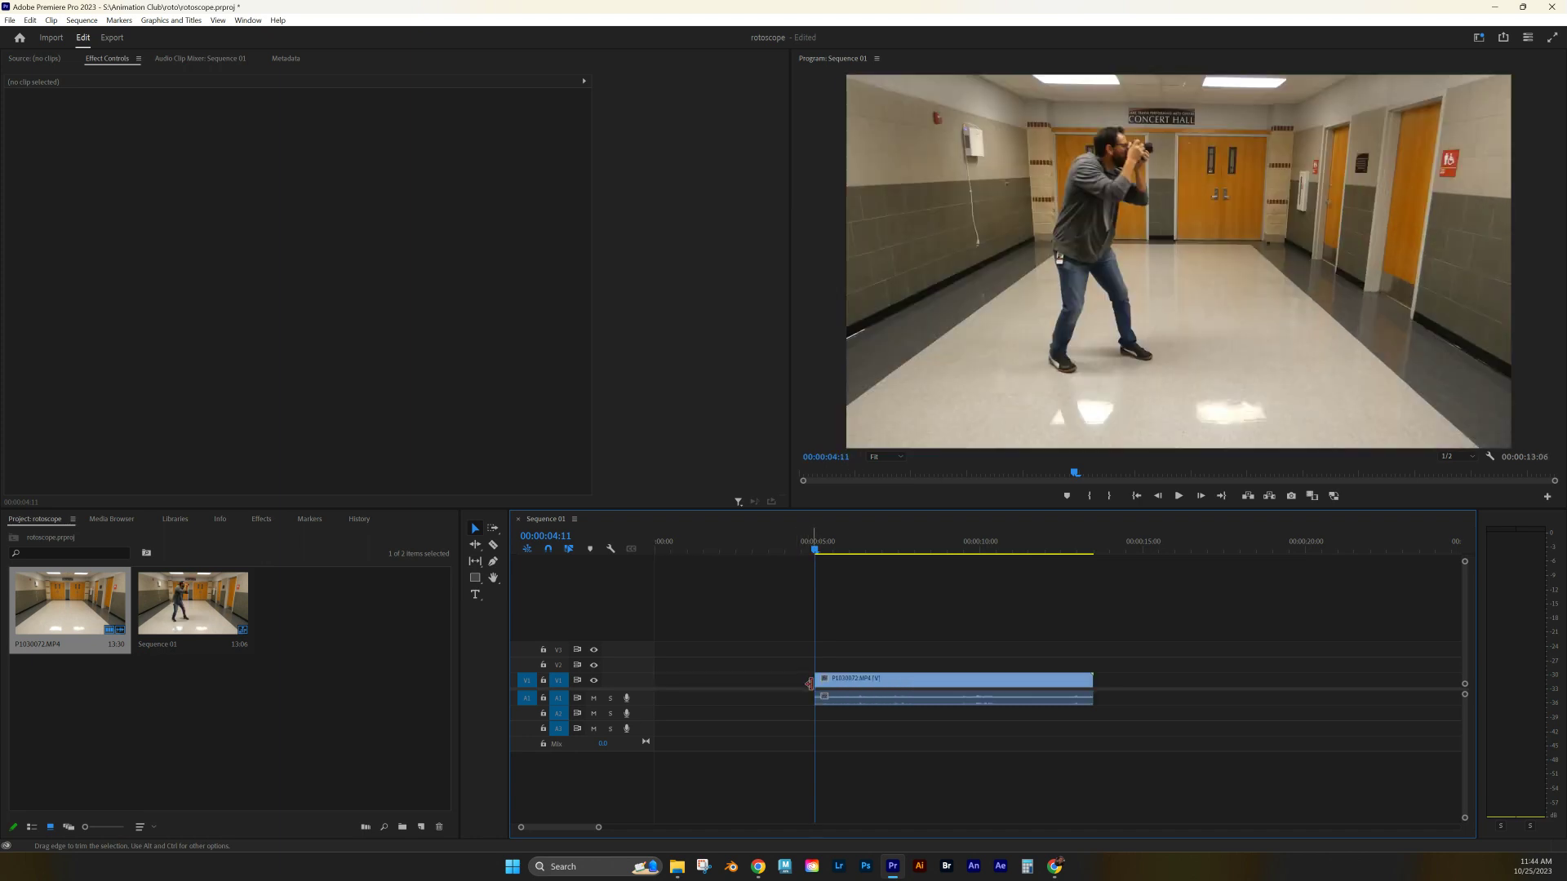
pyautogui.moveTo(815, 554); pyautogui.dragTo(976, 566)
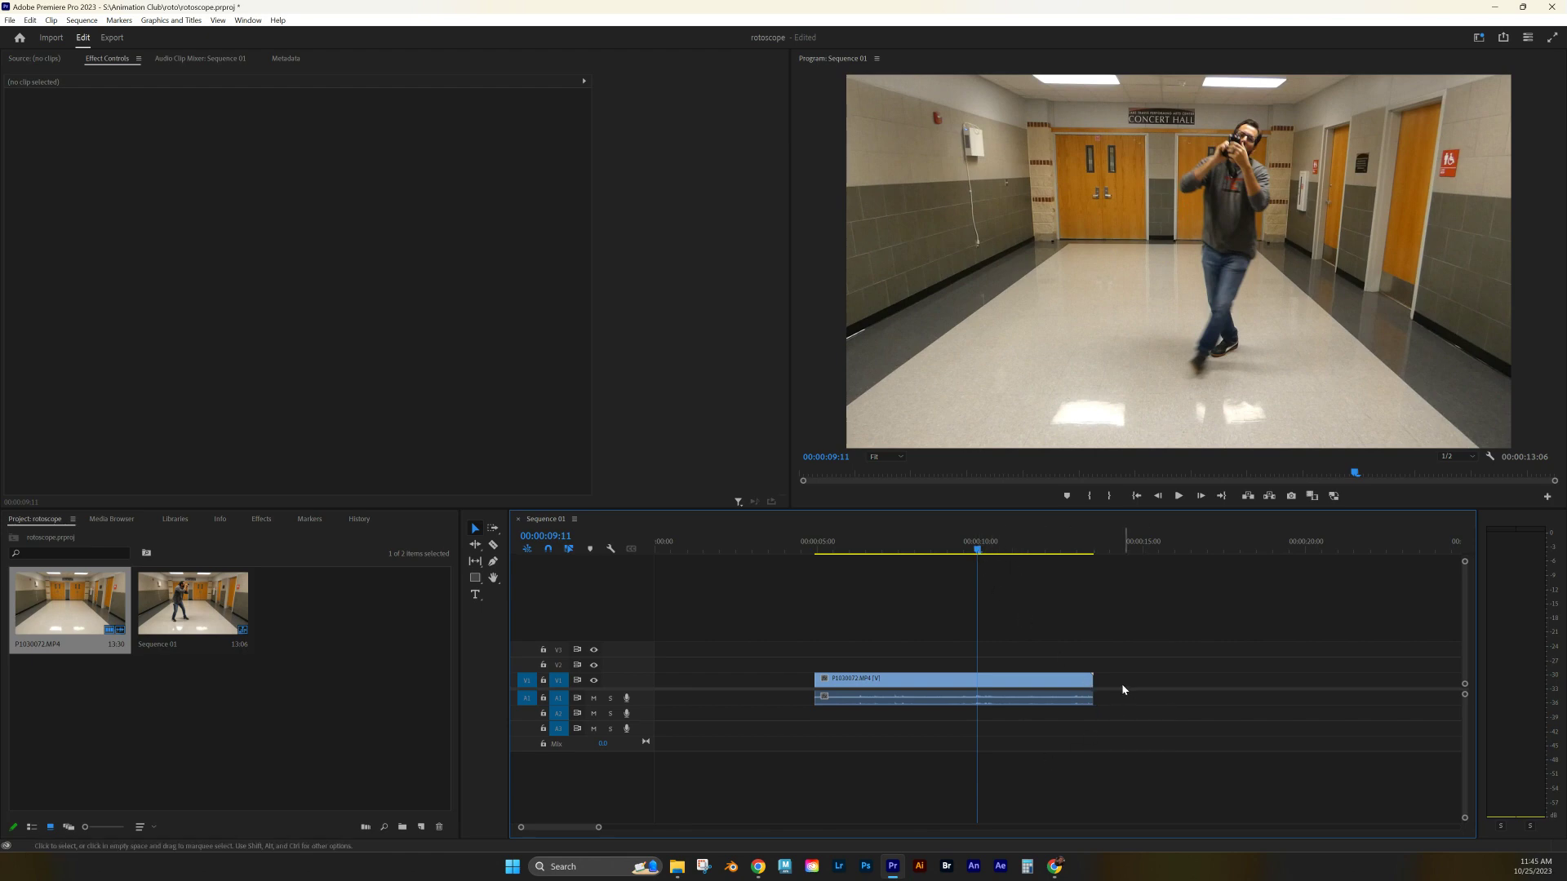
pyautogui.click(1091, 683)
pyautogui.moveTo(1090, 684); pyautogui.dragTo(976, 688)
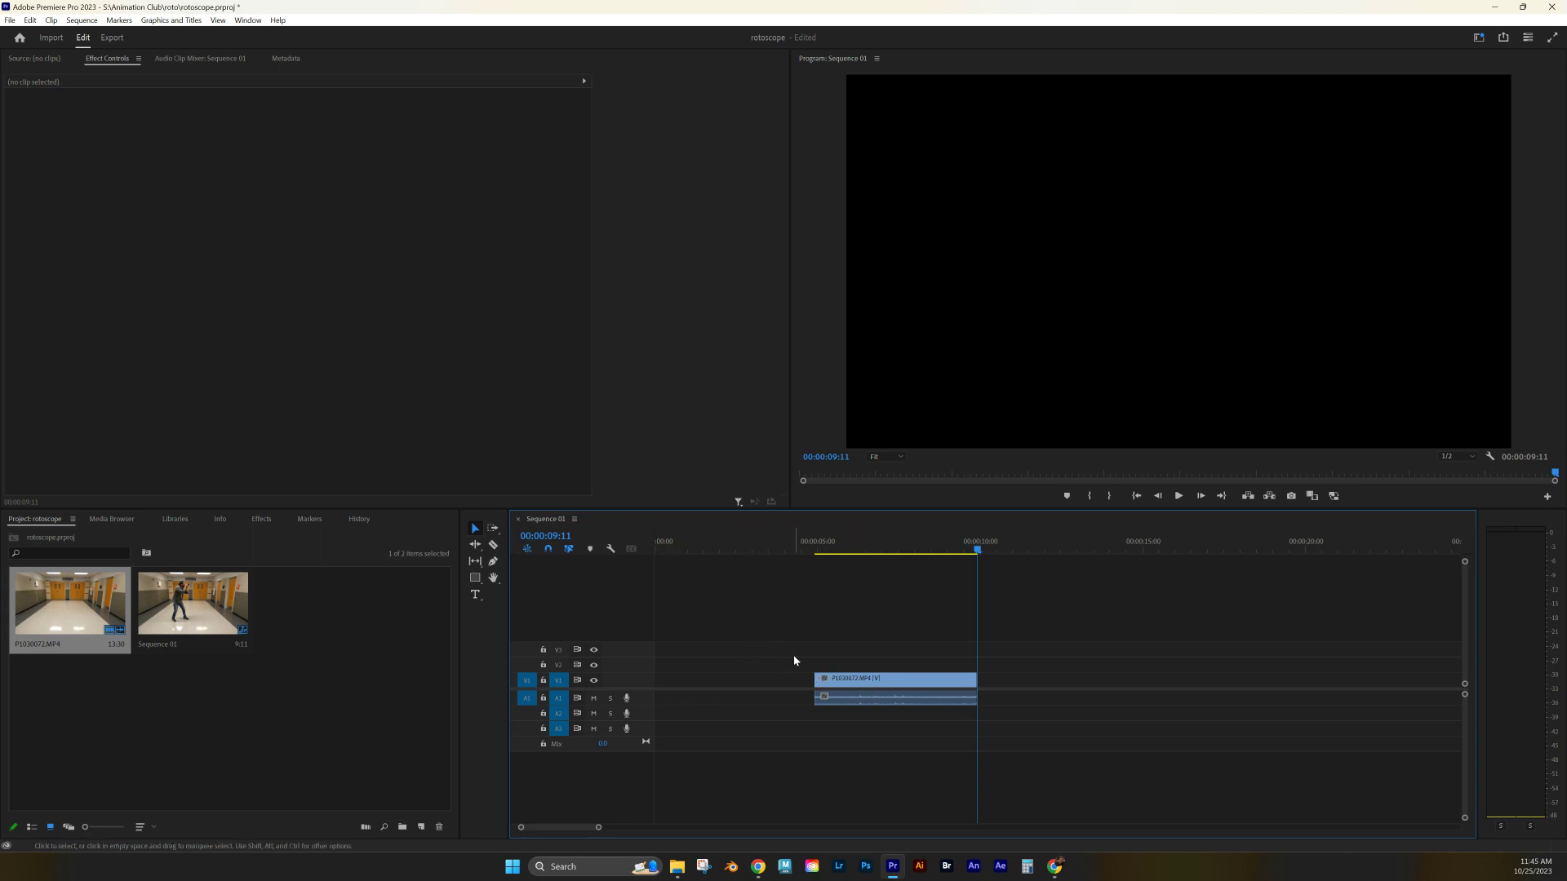
# - Move the trimmed P1030072 video and audio to the start of the sequence and preview it at 00:00:02:02
pyautogui.moveTo(741, 638); pyautogui.dragTo(1119, 741)
pyautogui.moveTo(869, 681); pyautogui.dragTo(710, 678)
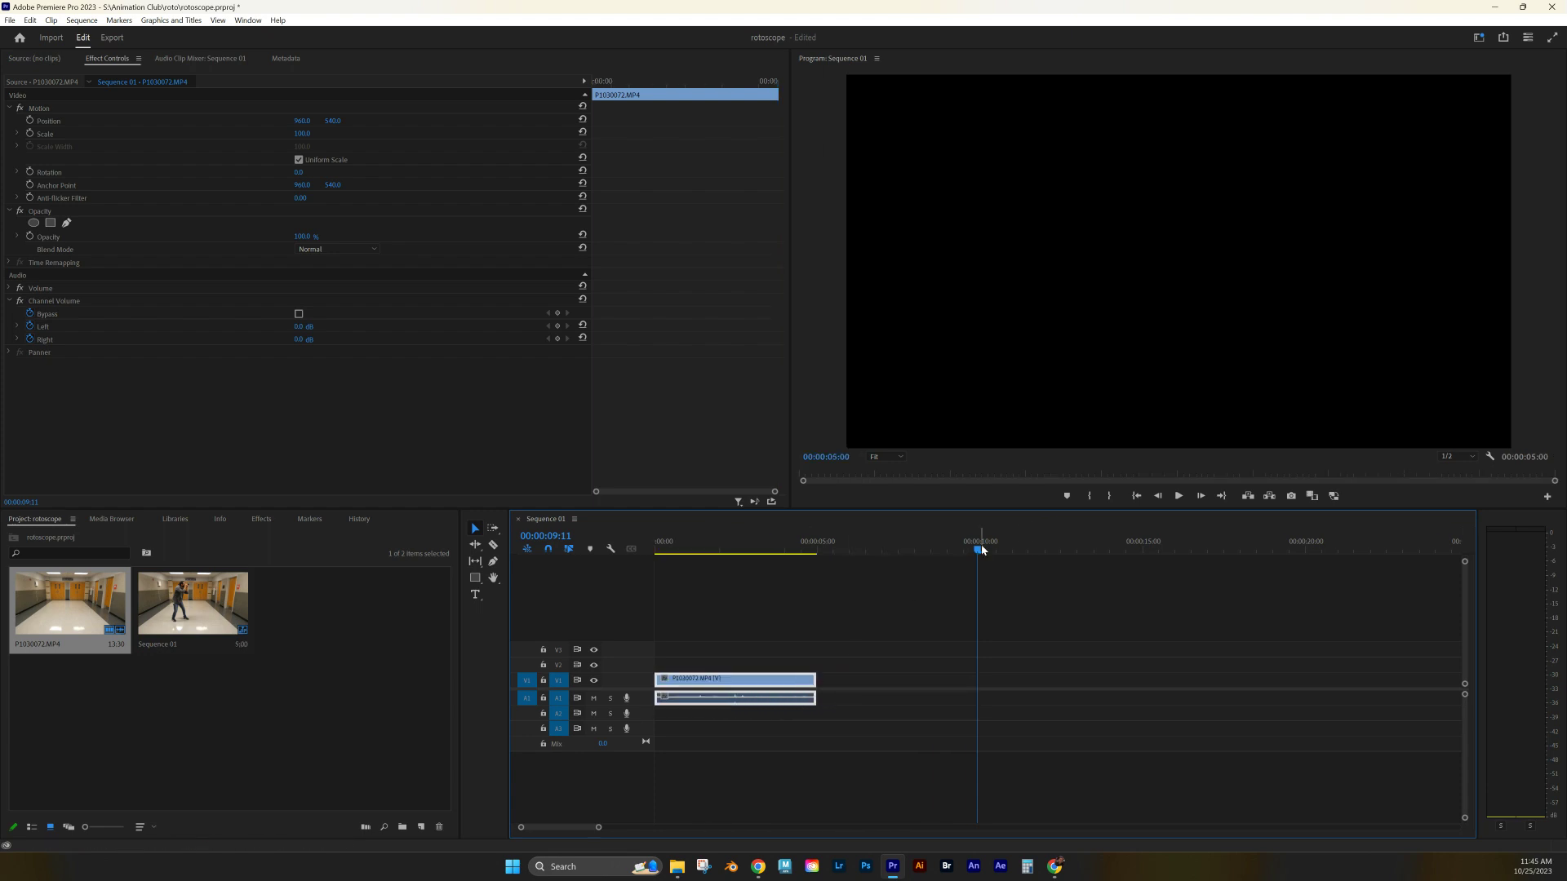
pyautogui.moveTo(978, 554); pyautogui.dragTo(725, 583)
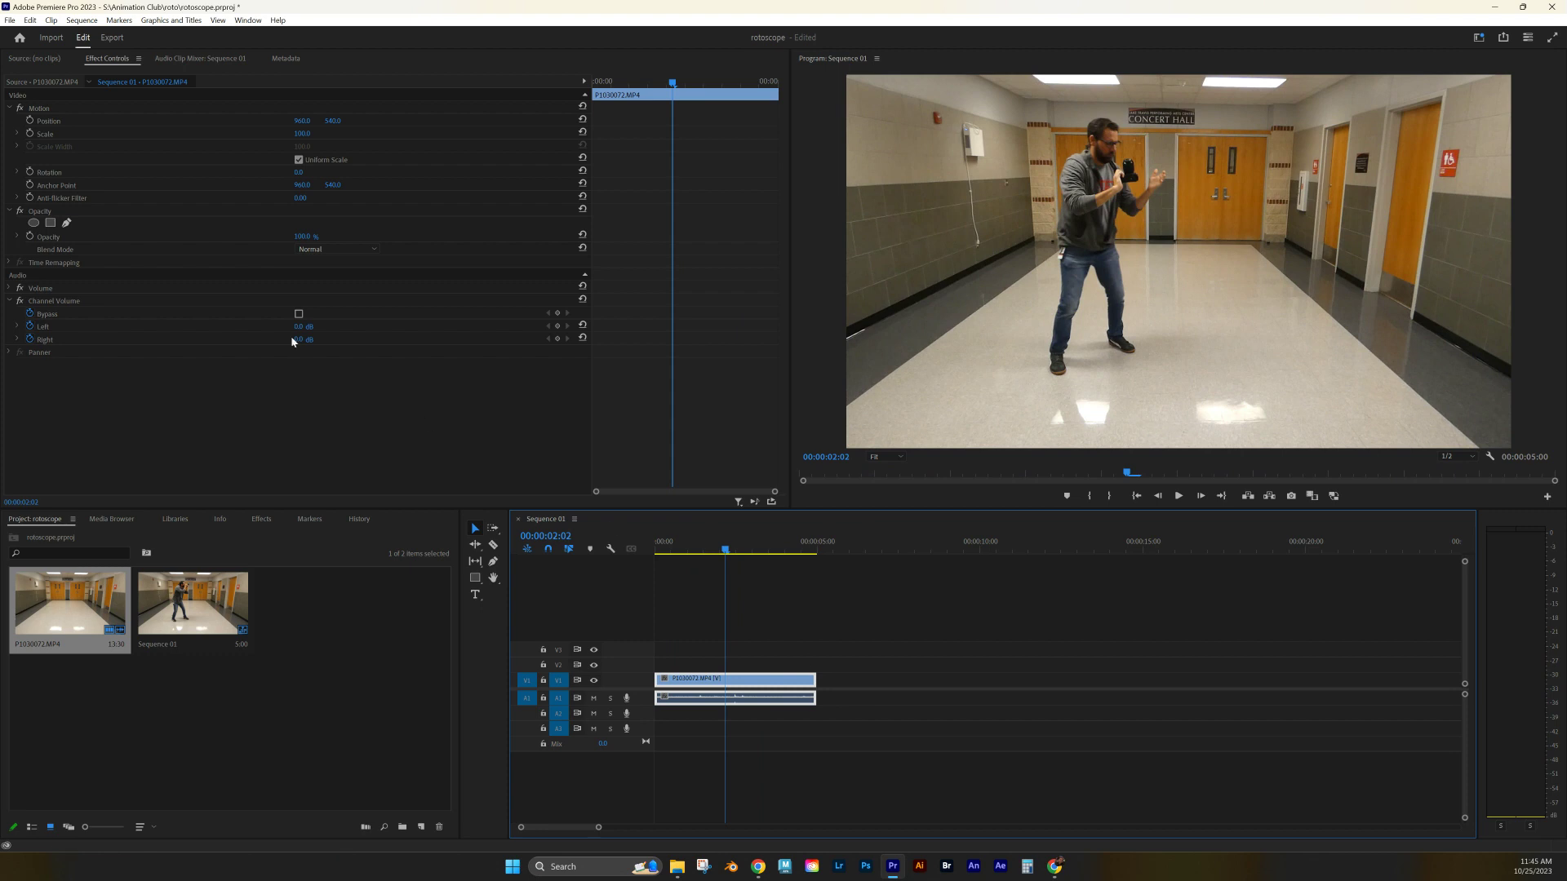
# - Start a media export of the sequence and name the output file "roto-" followed by the creator's surname
pyautogui.click(14, 22)
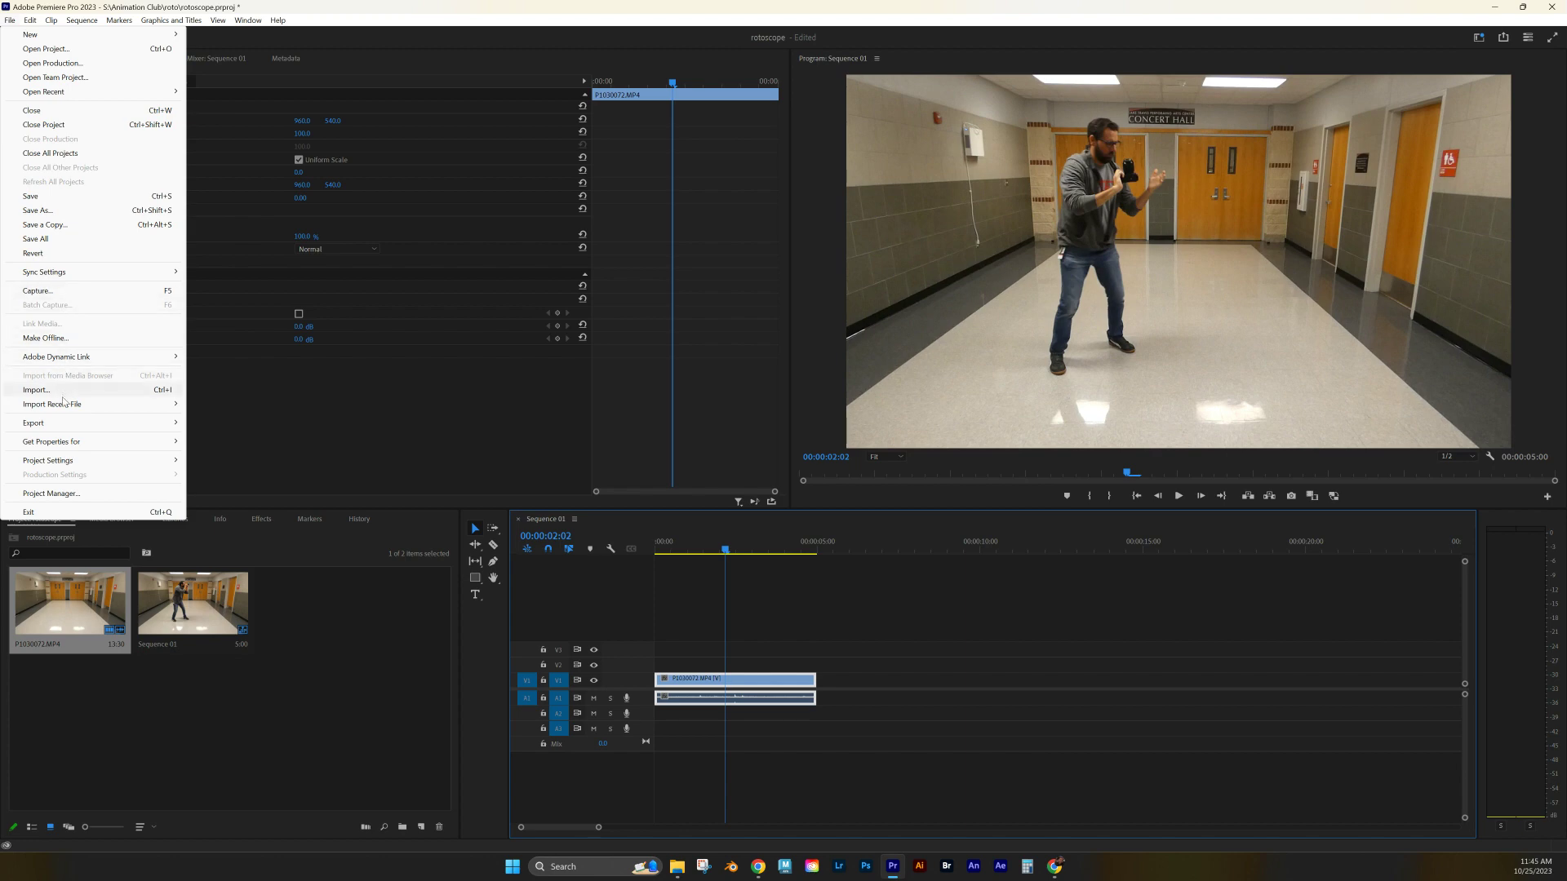
pyautogui.moveTo(117, 429)
pyautogui.click(220, 423)
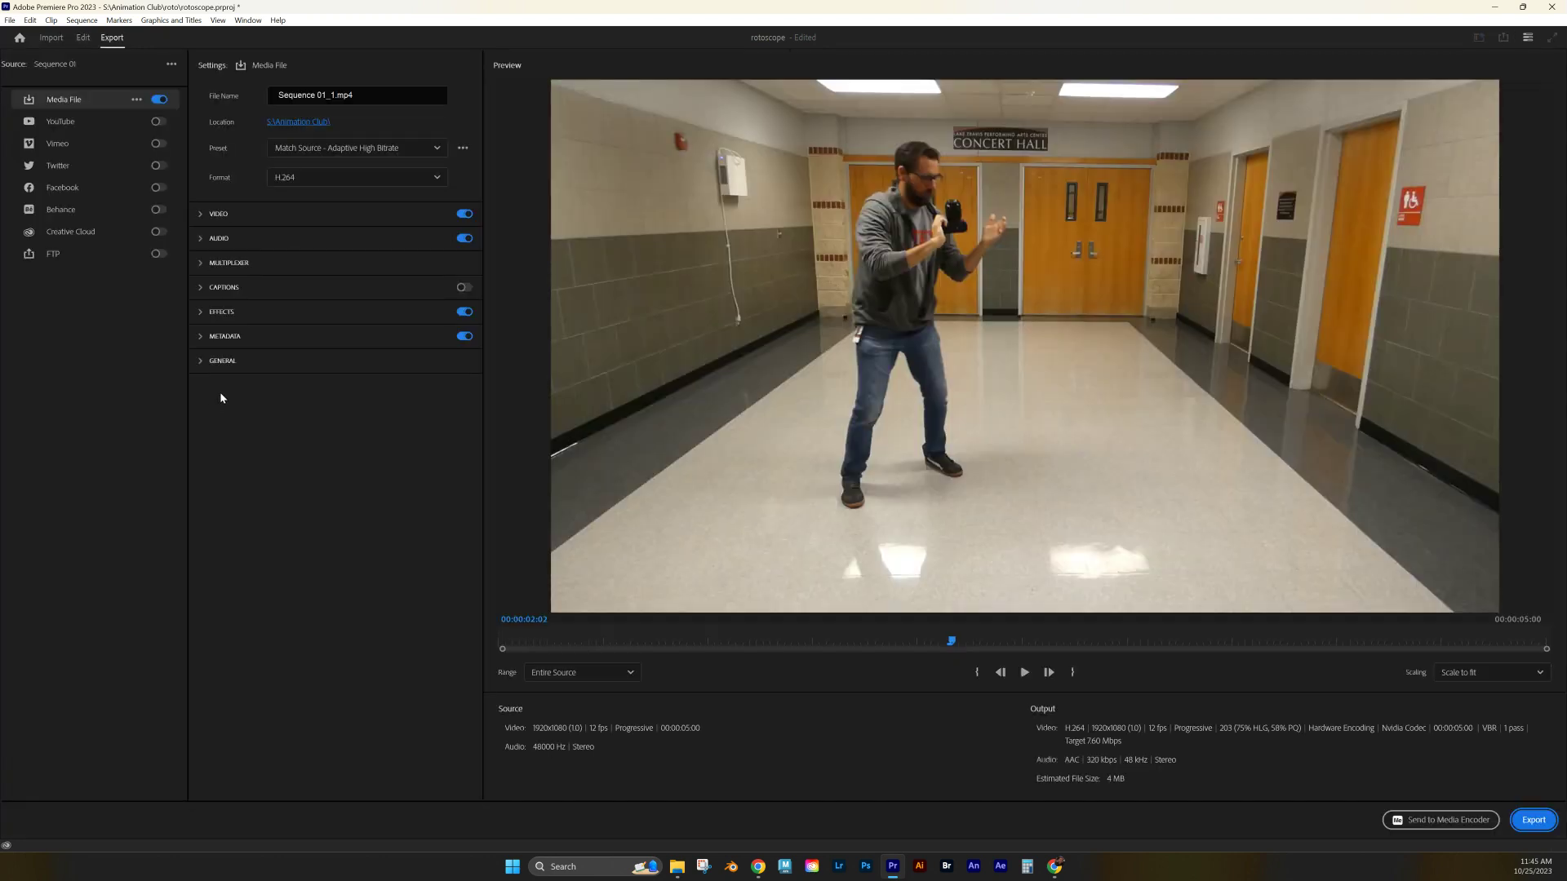
pyautogui.moveTo(352, 96); pyautogui.dragTo(276, 95)
pyautogui.write('roto-fulton')
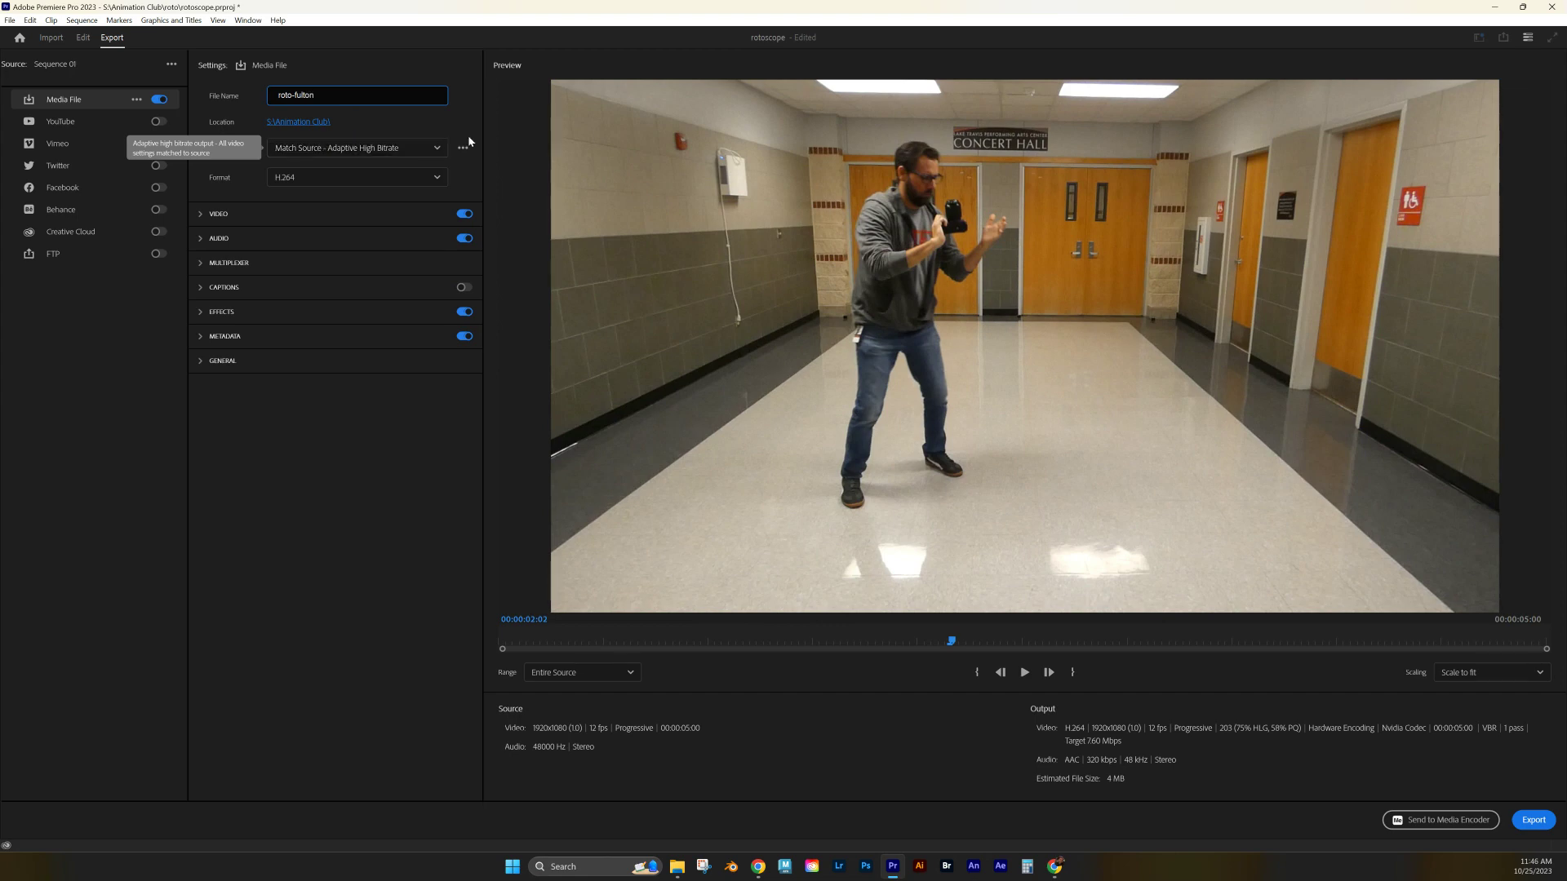
pyautogui.press('Return')
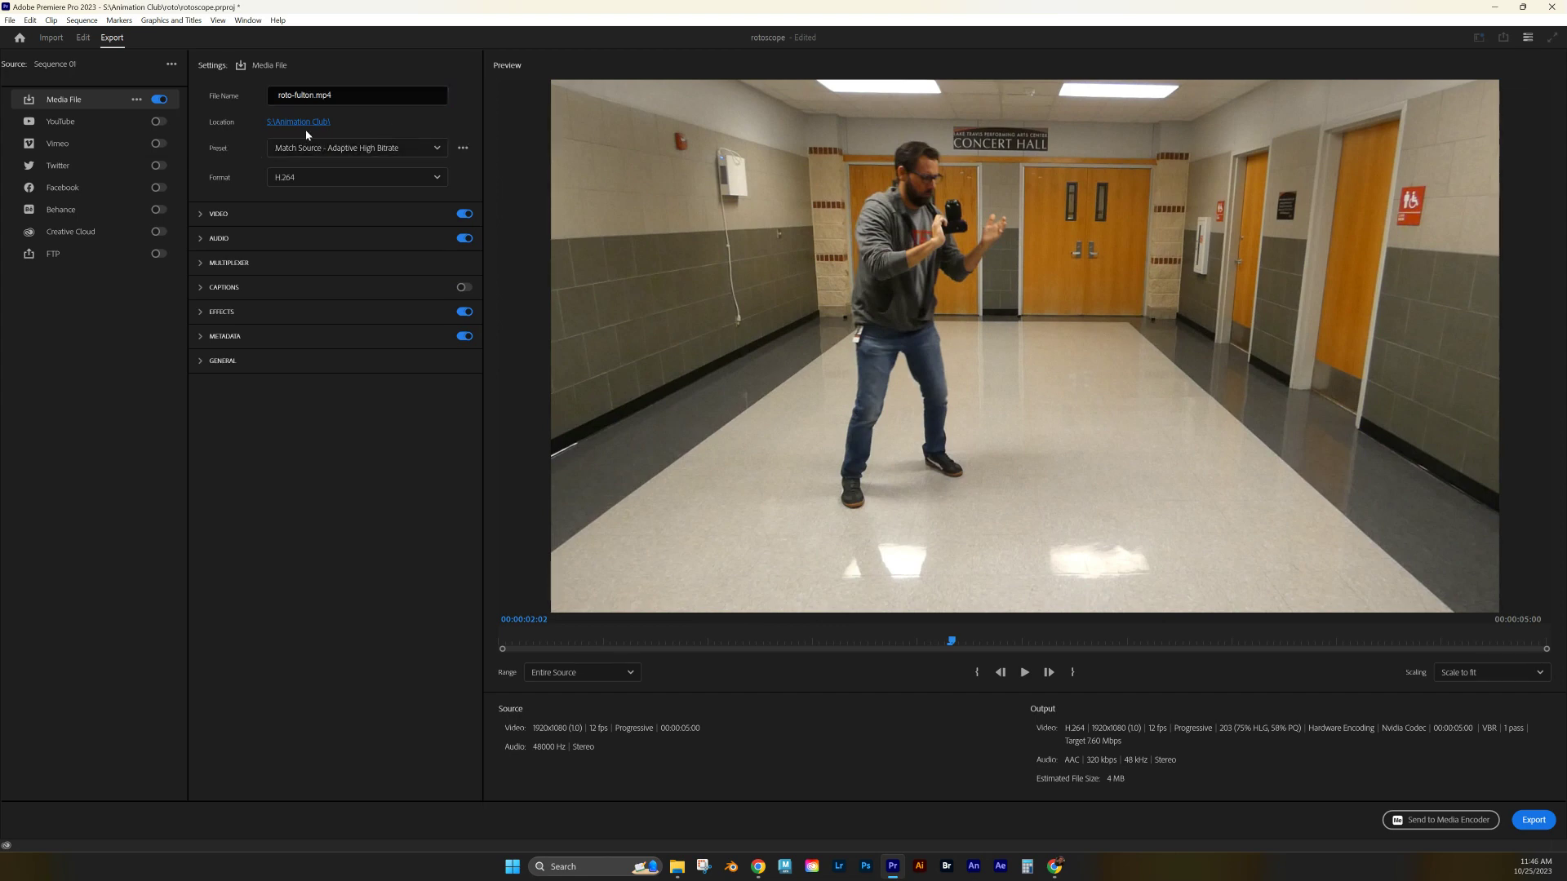
# - Set the export location to the roto folder inside Animation Club
pyautogui.click(298, 124)
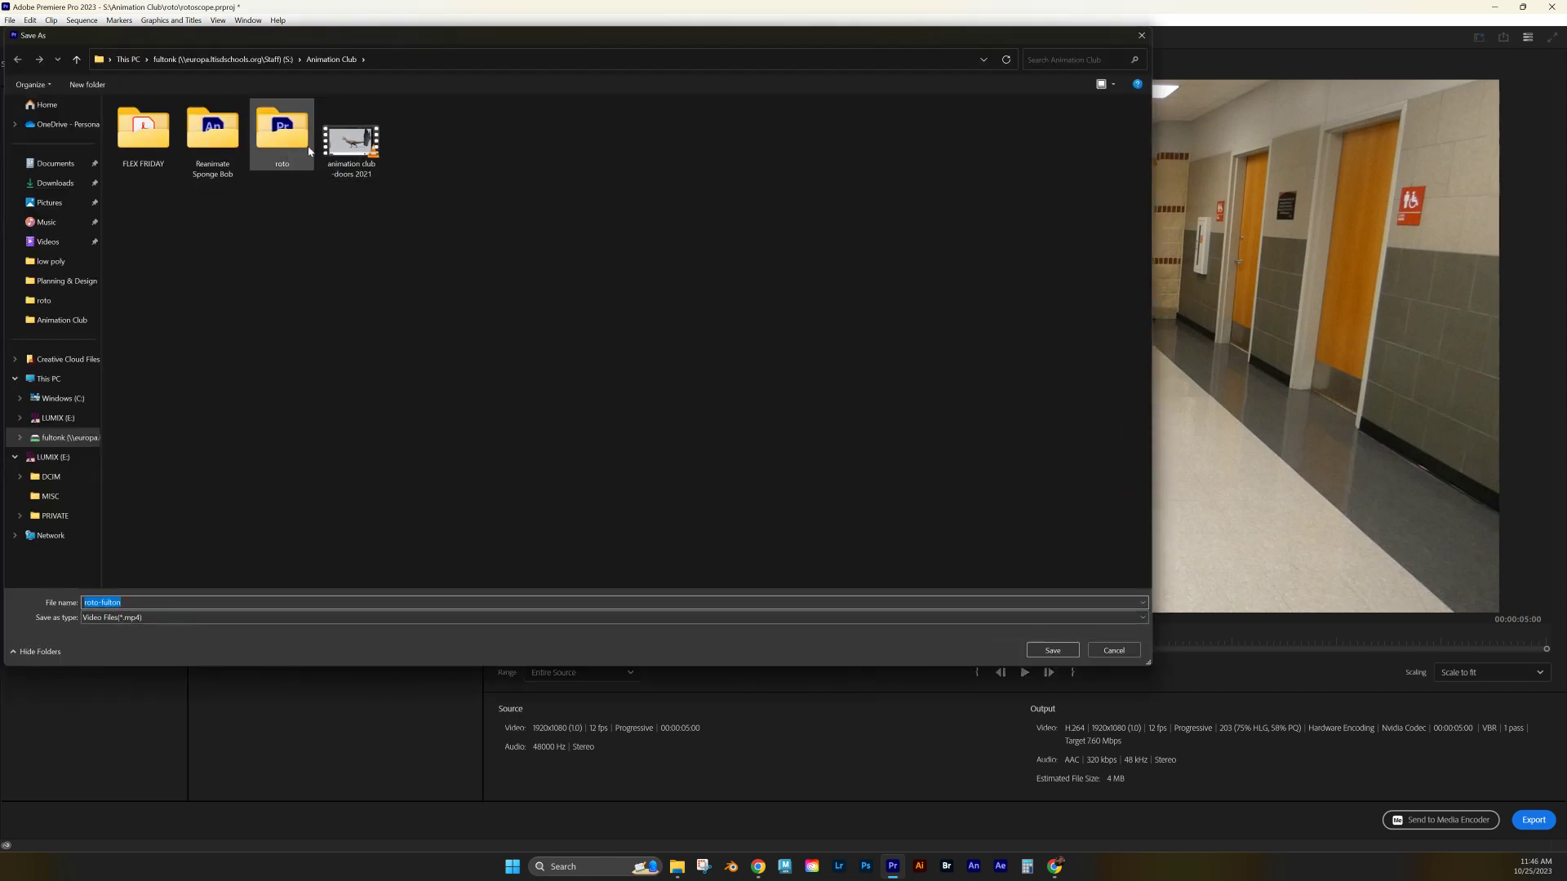
pyautogui.doubleClick(258, 147)
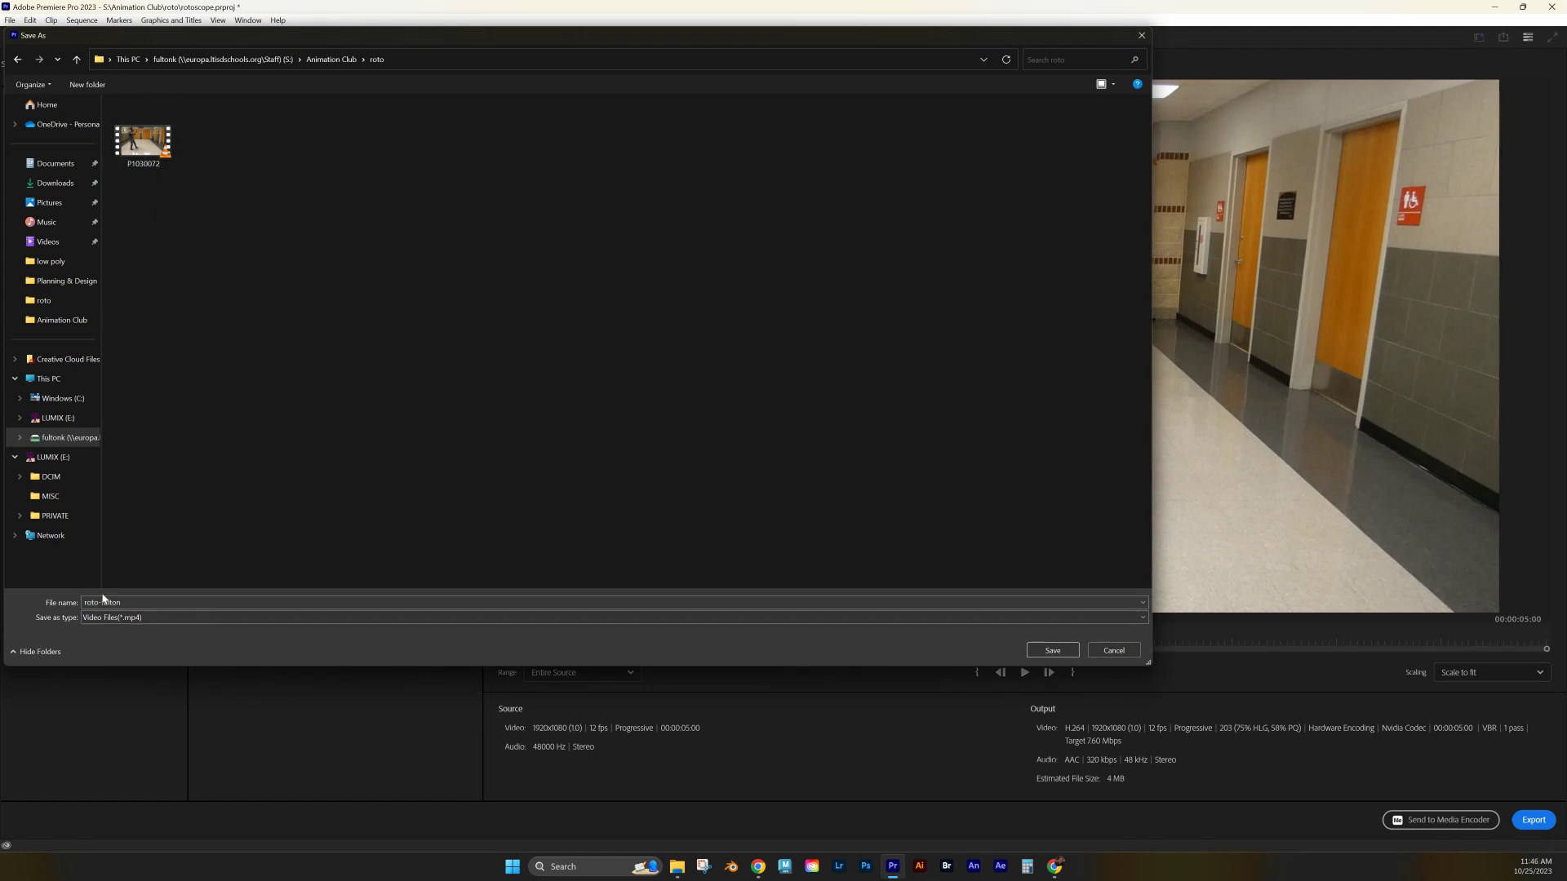
pyautogui.click(1052, 650)
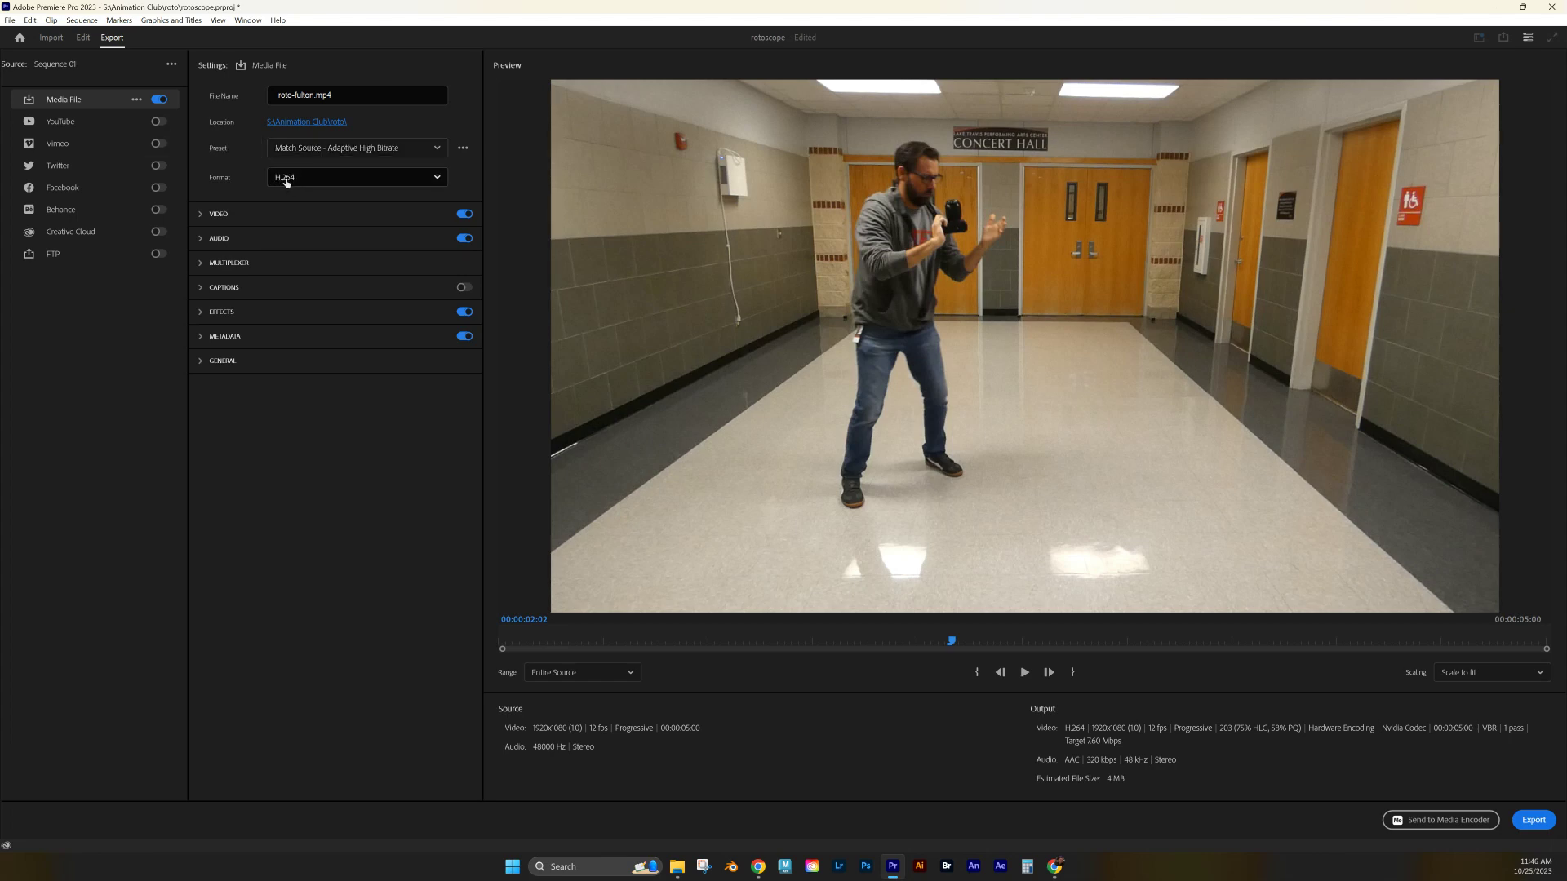
# - Keep the H.264 format, turn off audio in the export settings and export the video
pyautogui.click(349, 186)
pyautogui.click(350, 184)
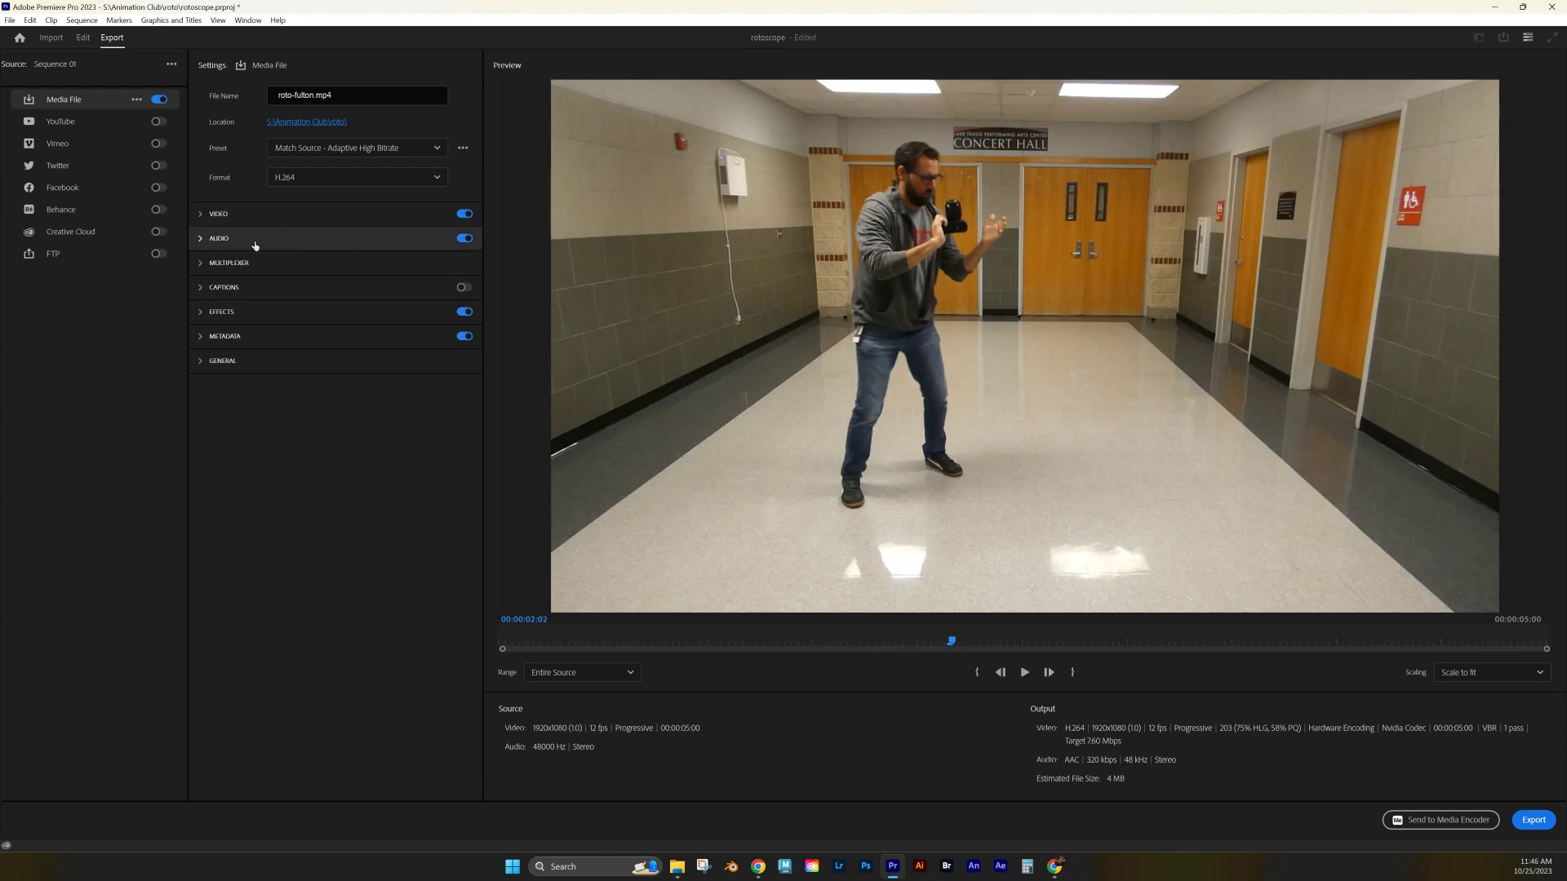
pyautogui.click(465, 238)
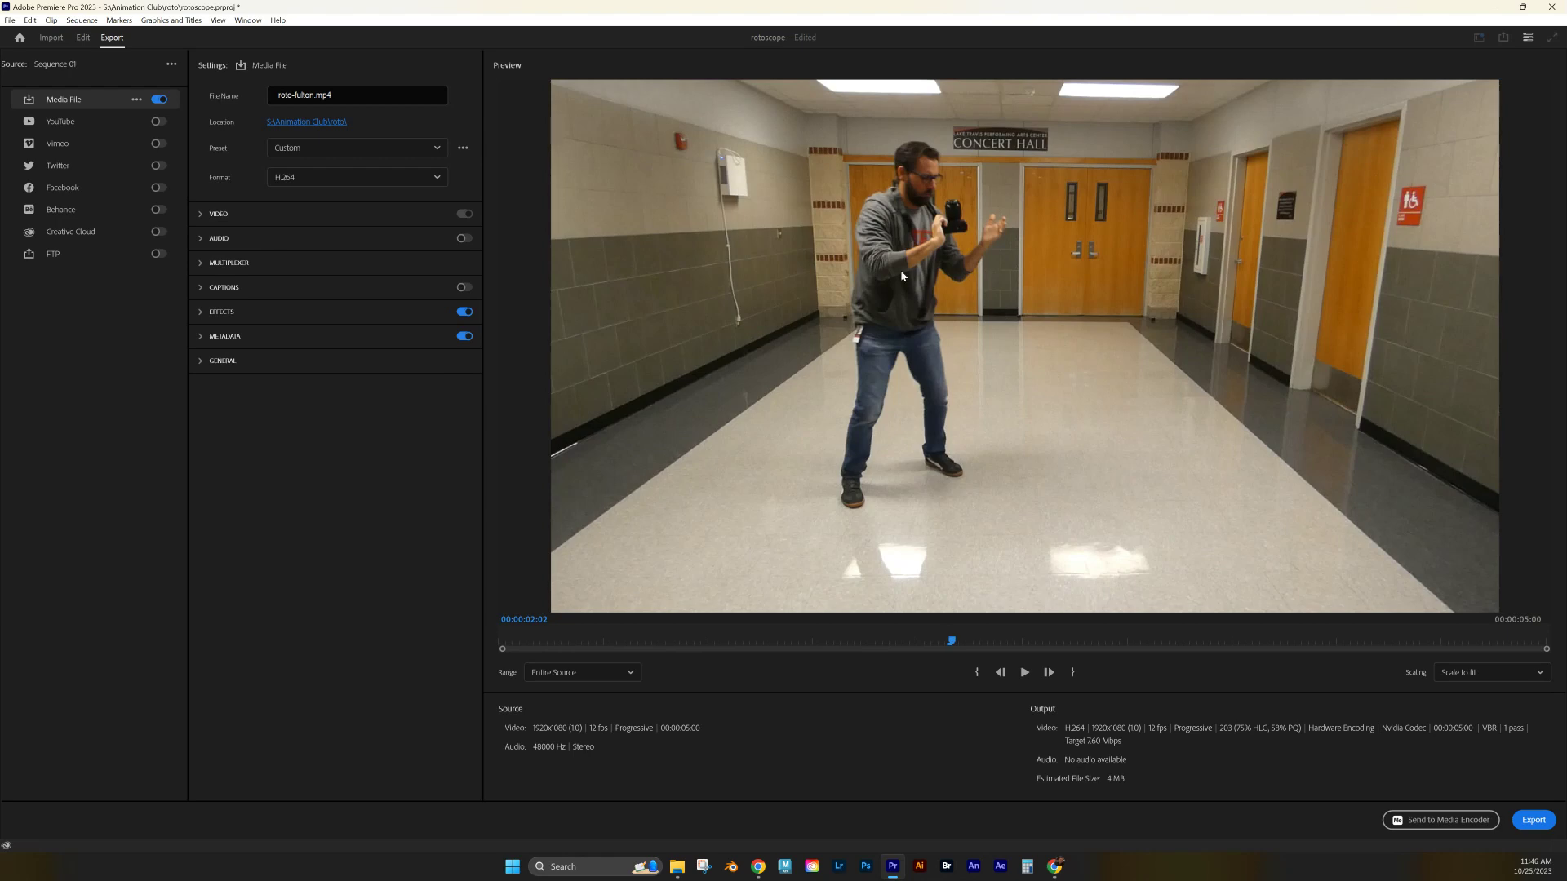
pyautogui.click(1535, 822)
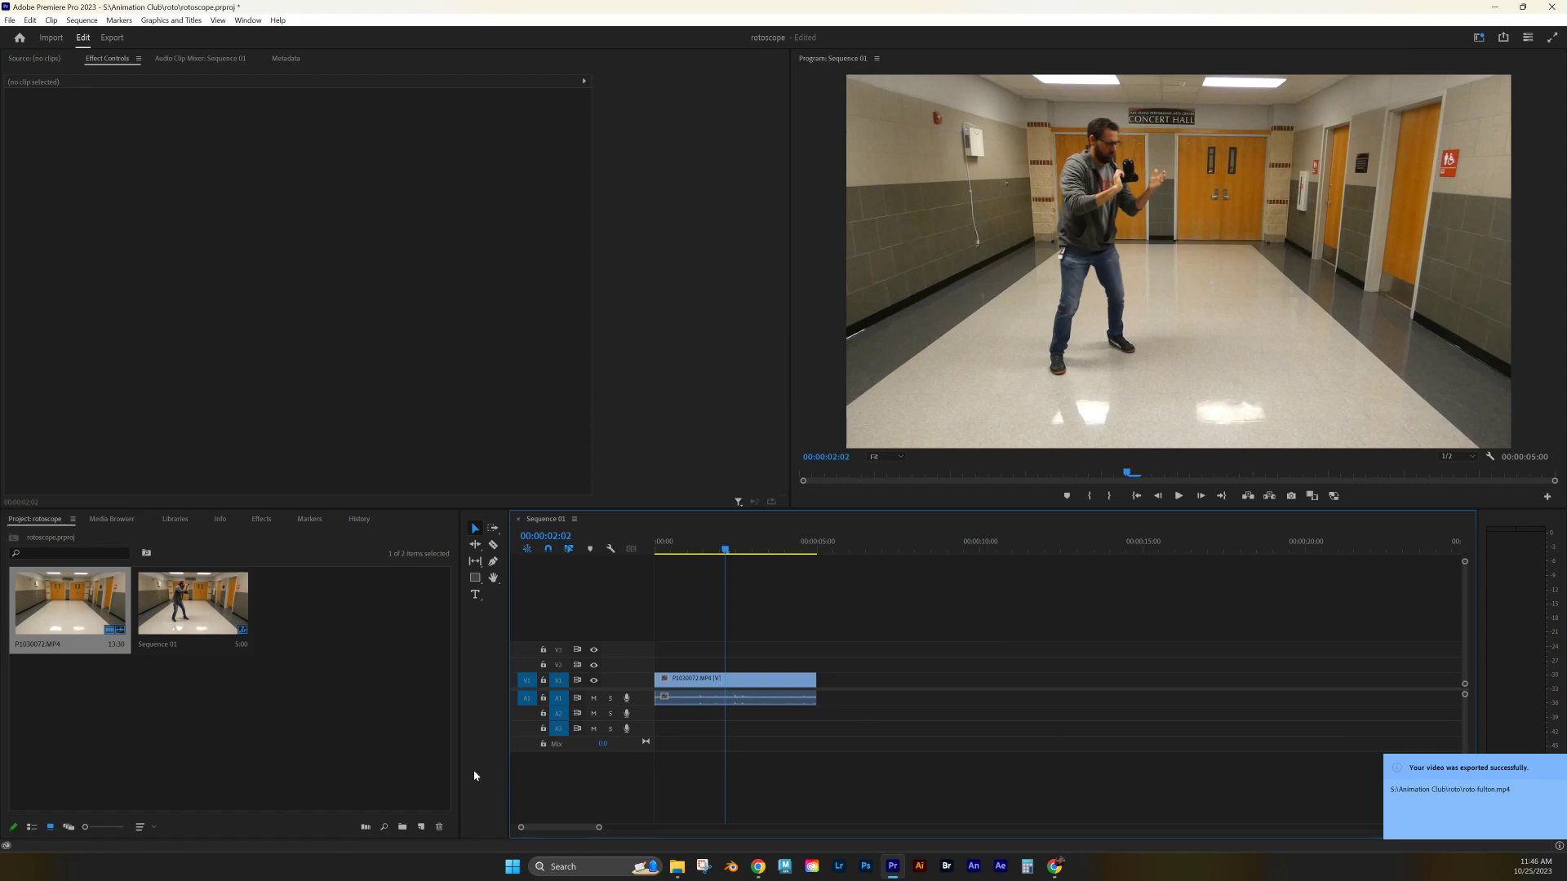
# - Switch to File Explorer, play the exported video from the roto folder and close the player
pyautogui.click(663, 867)
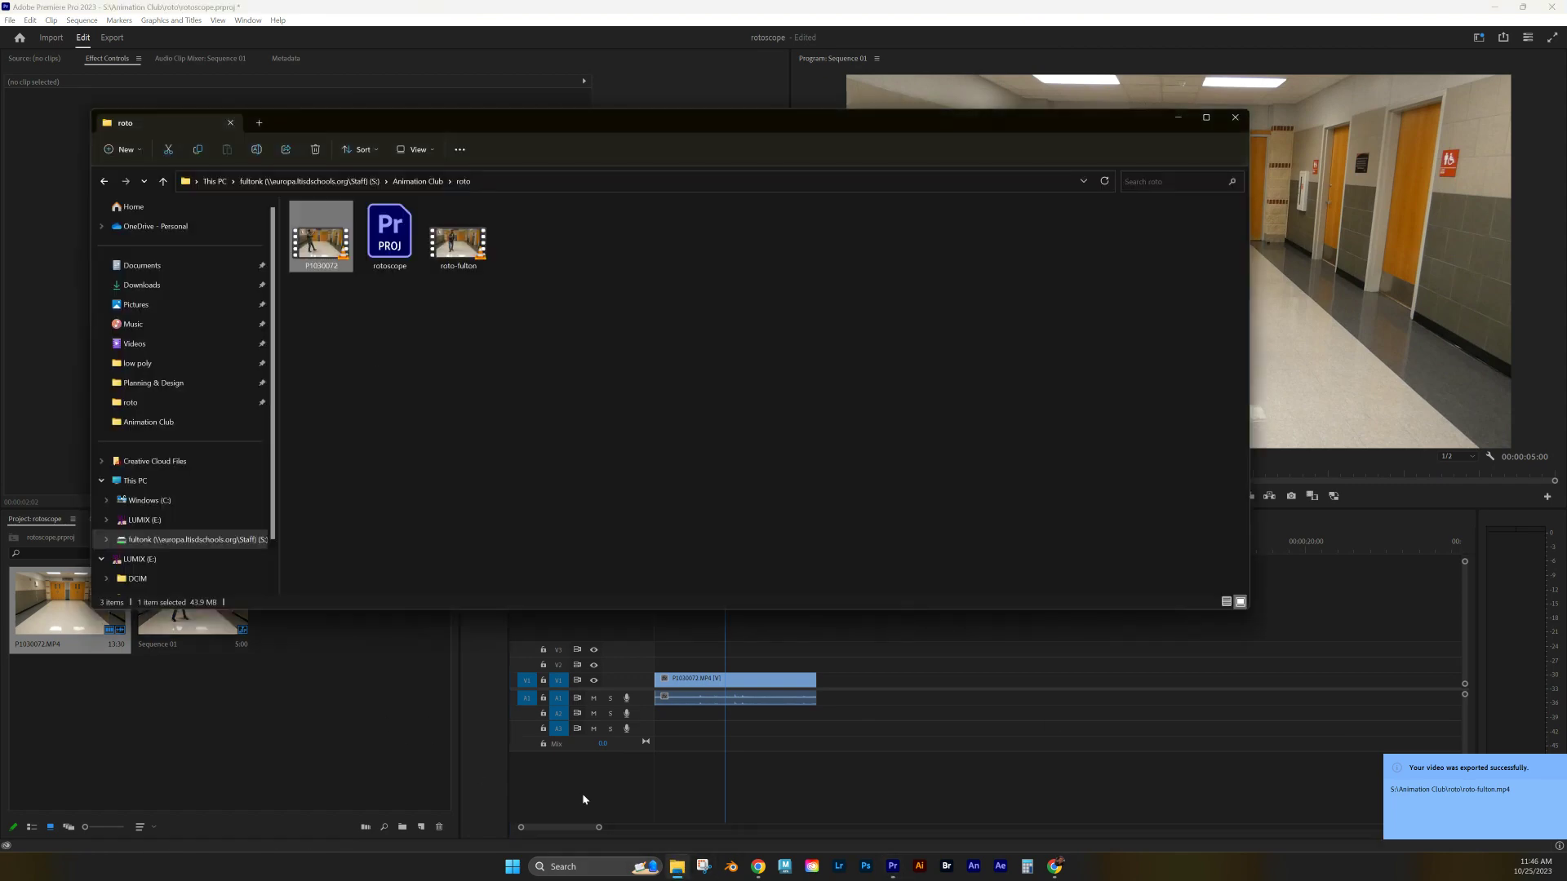
pyautogui.doubleClick(461, 255)
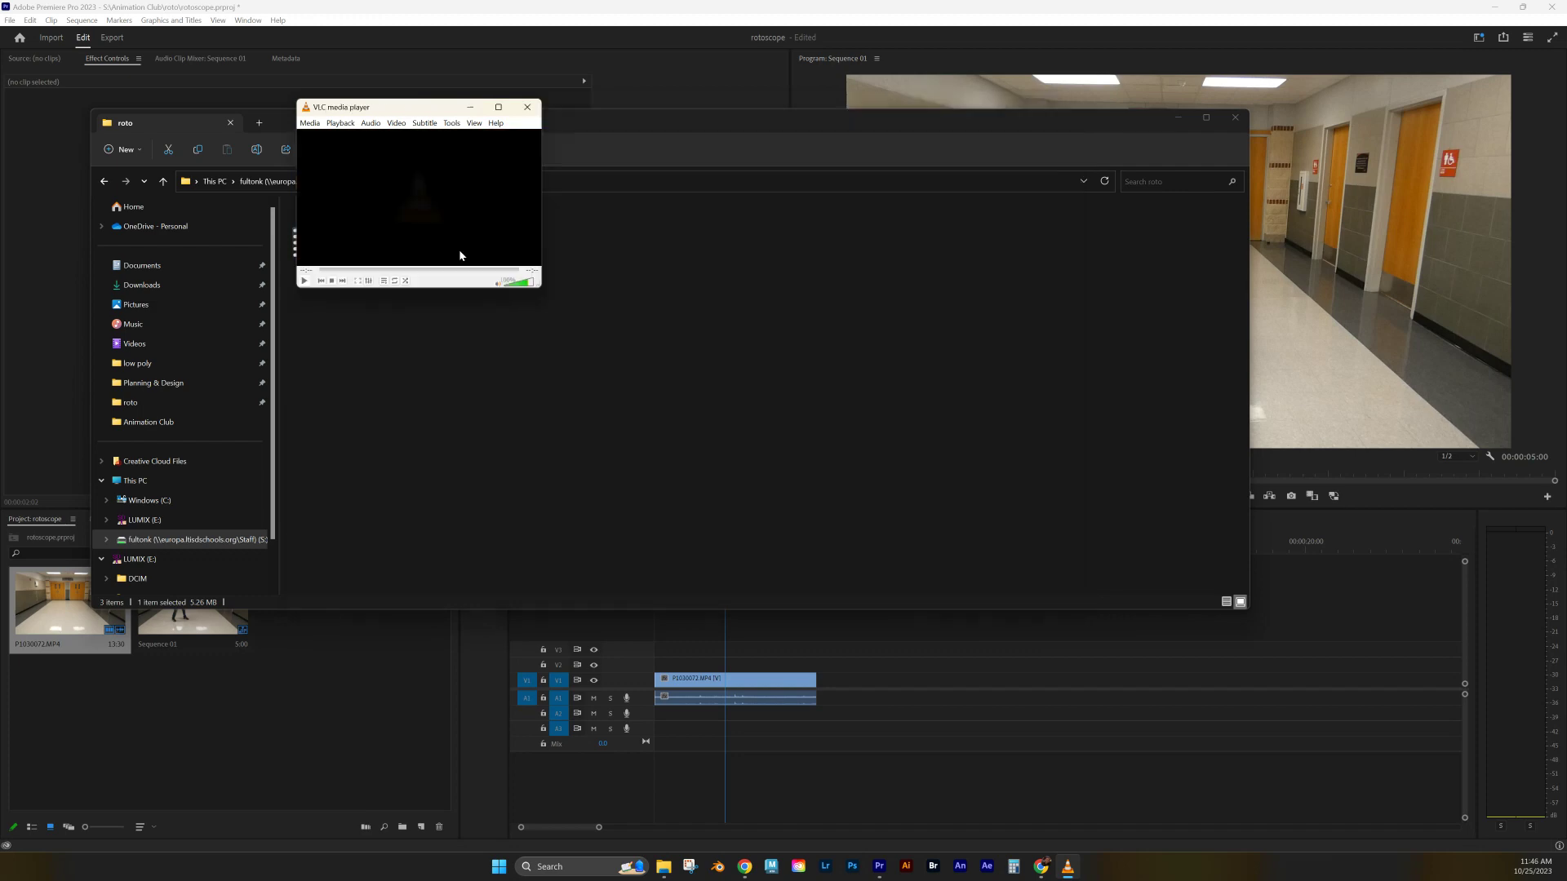
pyautogui.click(528, 107)
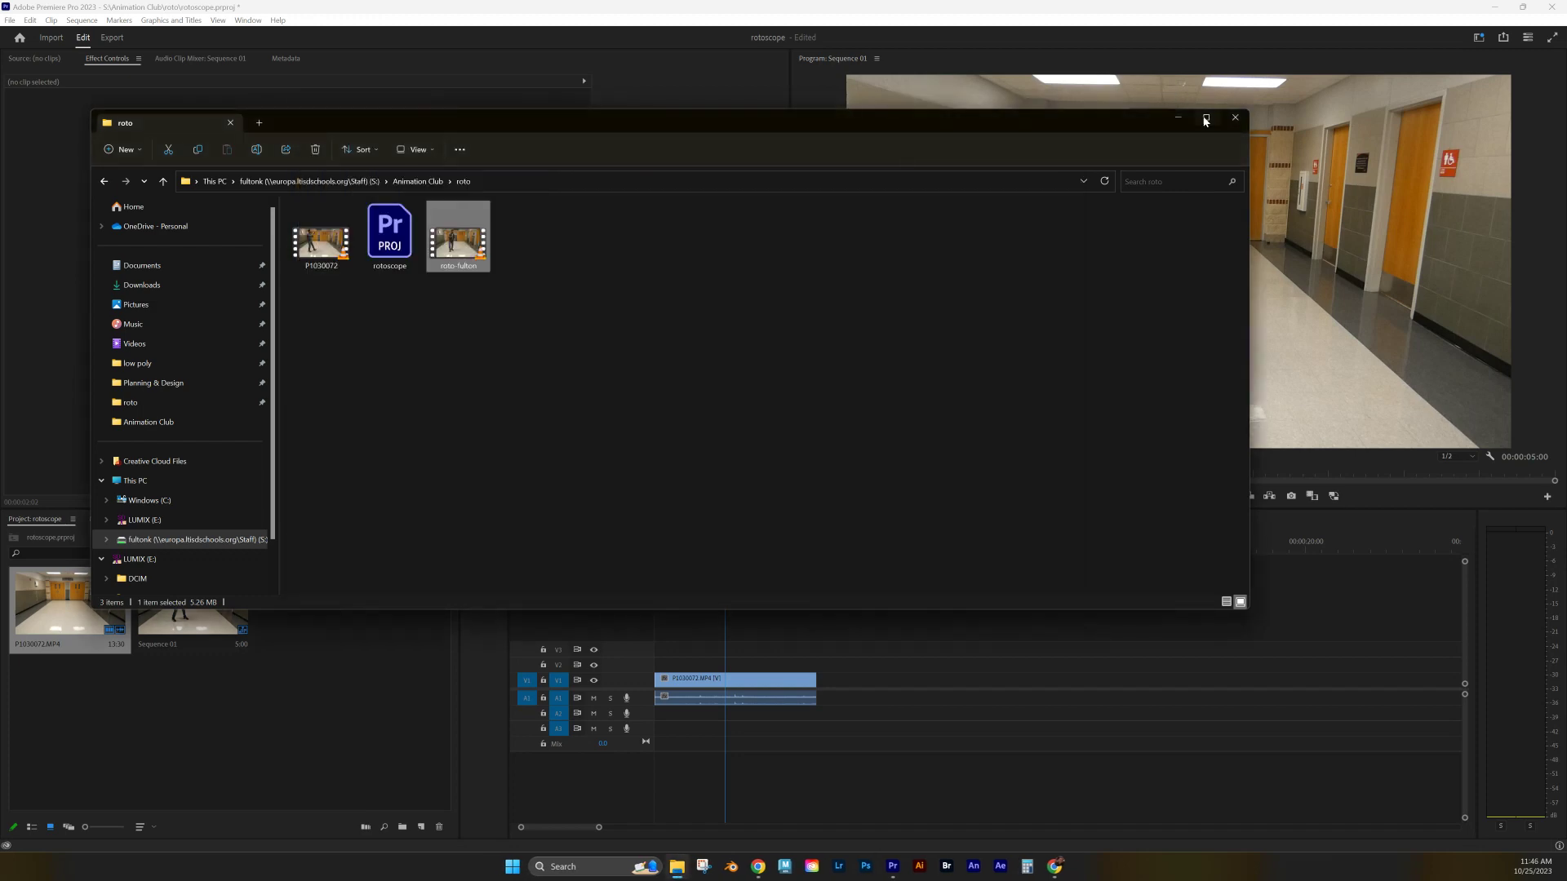